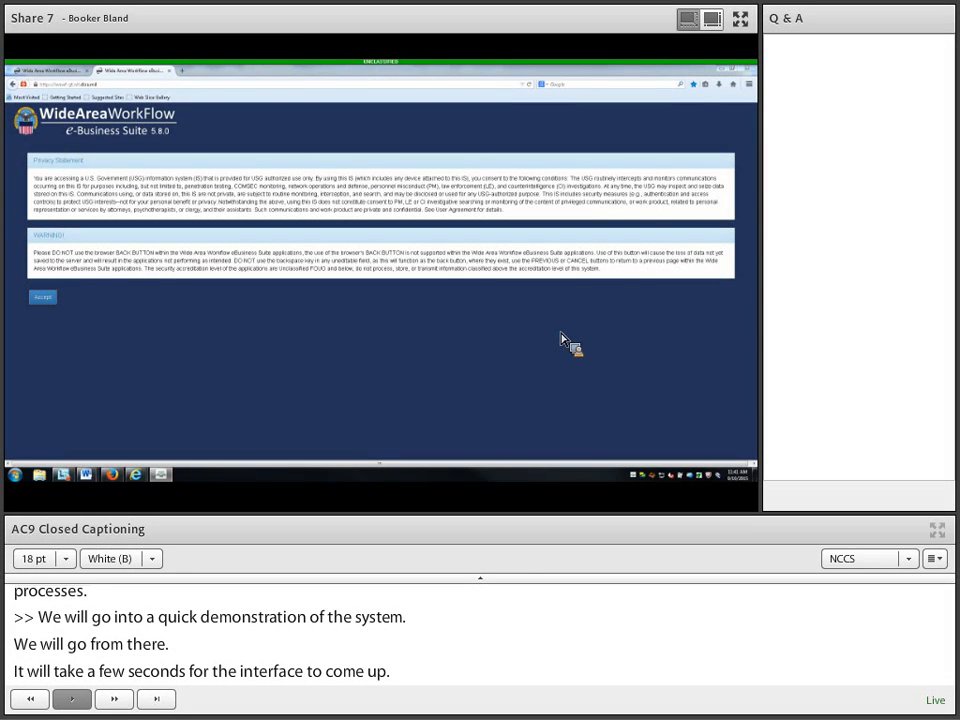
Step: Accept the WAWF privacy statement to reach the login page
{"action": "left_click", "coordinate": [47, 299]}
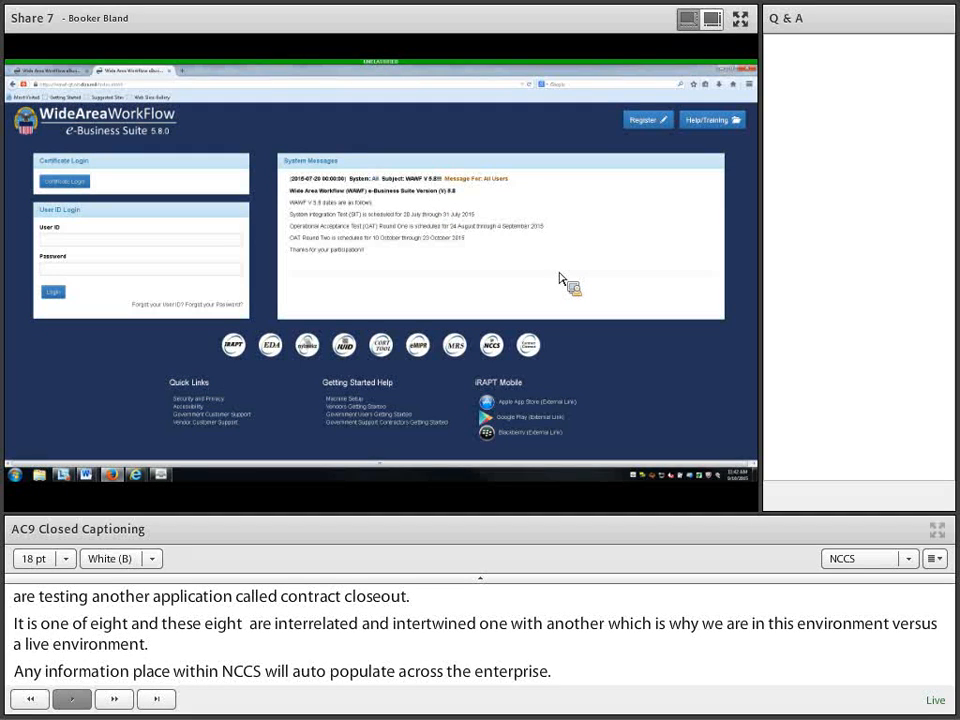
Step: Open the Machine Setup instructions under New User Setup in Help/Training
{"action": "left_click", "coordinate": [712, 122]}
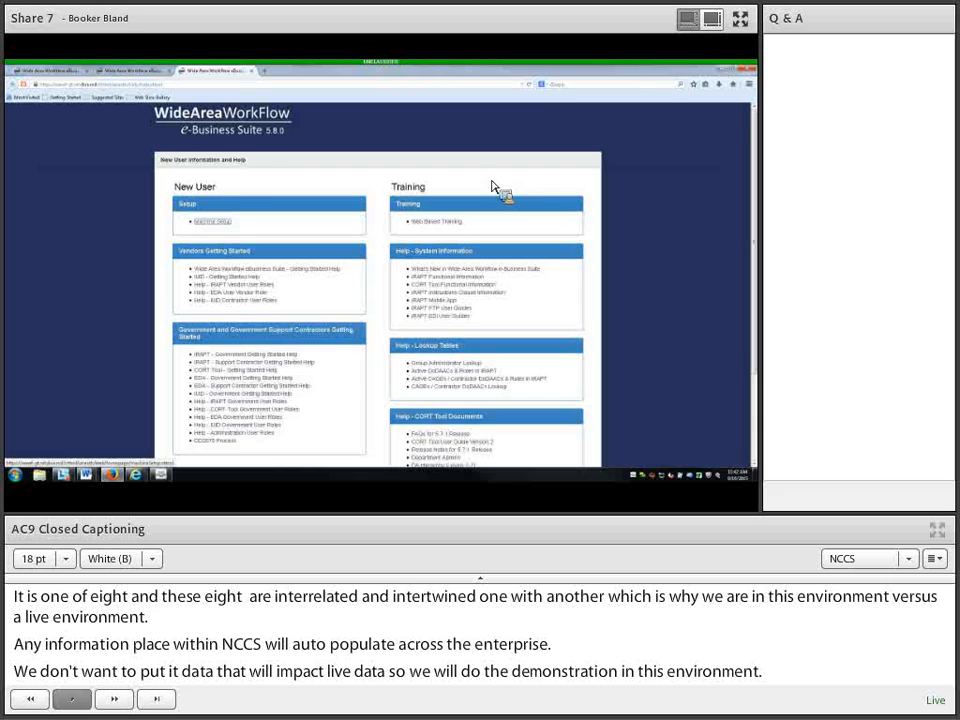
{"action": "left_click", "coordinate": [212, 222]}
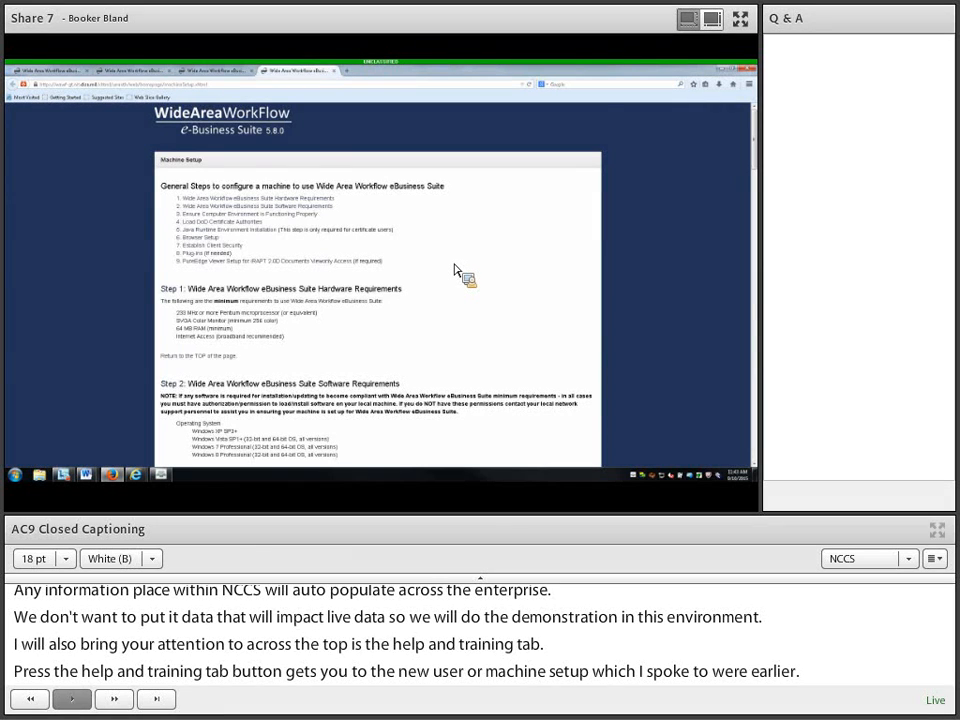
Step: Scroll through the nine Machine Setup steps, including loading DoD Certificate Authorities
{"action": "scroll", "coordinate": [455, 270], "scroll_direction": "down", "scroll_amount": 1}
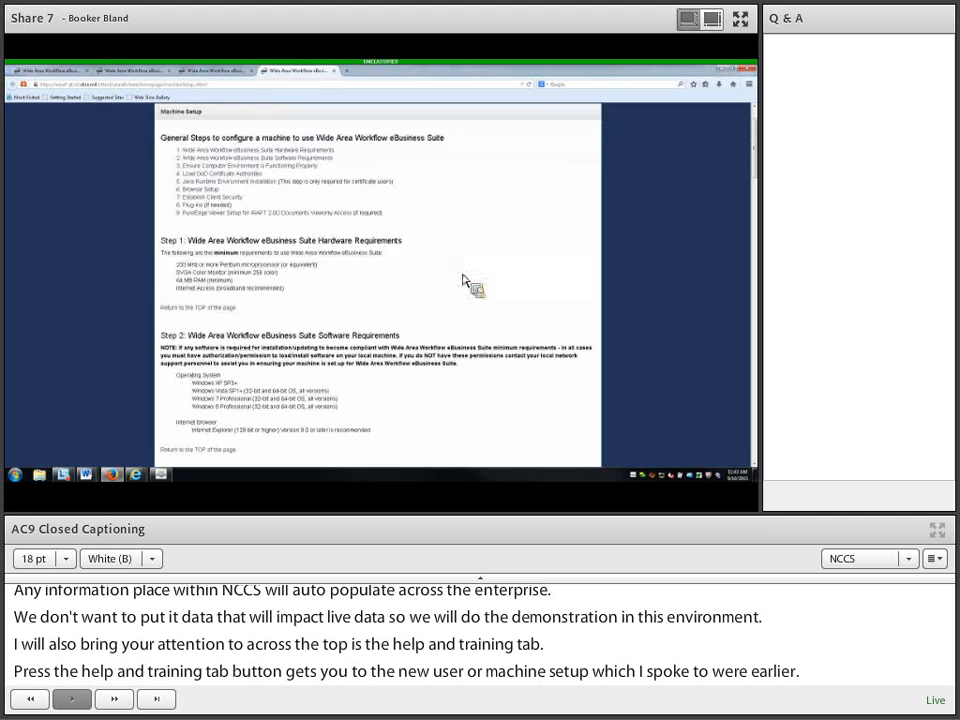
{"action": "scroll", "coordinate": [467, 279], "scroll_direction": "down", "scroll_amount": 4}
{"action": "scroll", "coordinate": [467, 308], "scroll_direction": "down", "scroll_amount": 1}
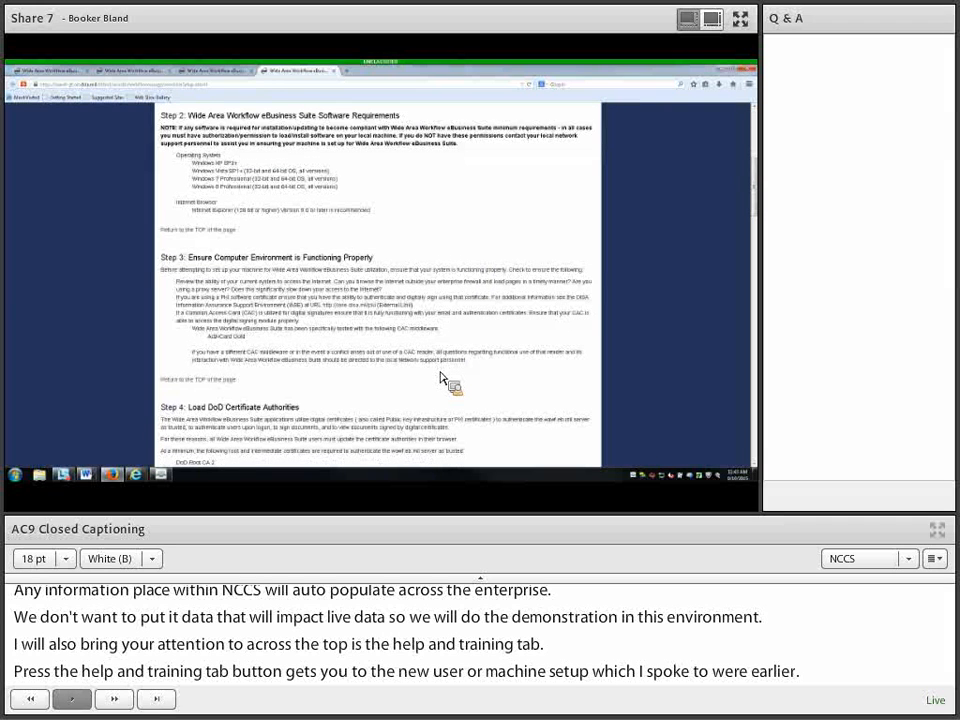
{"action": "scroll", "coordinate": [441, 378], "scroll_direction": "down", "scroll_amount": 2}
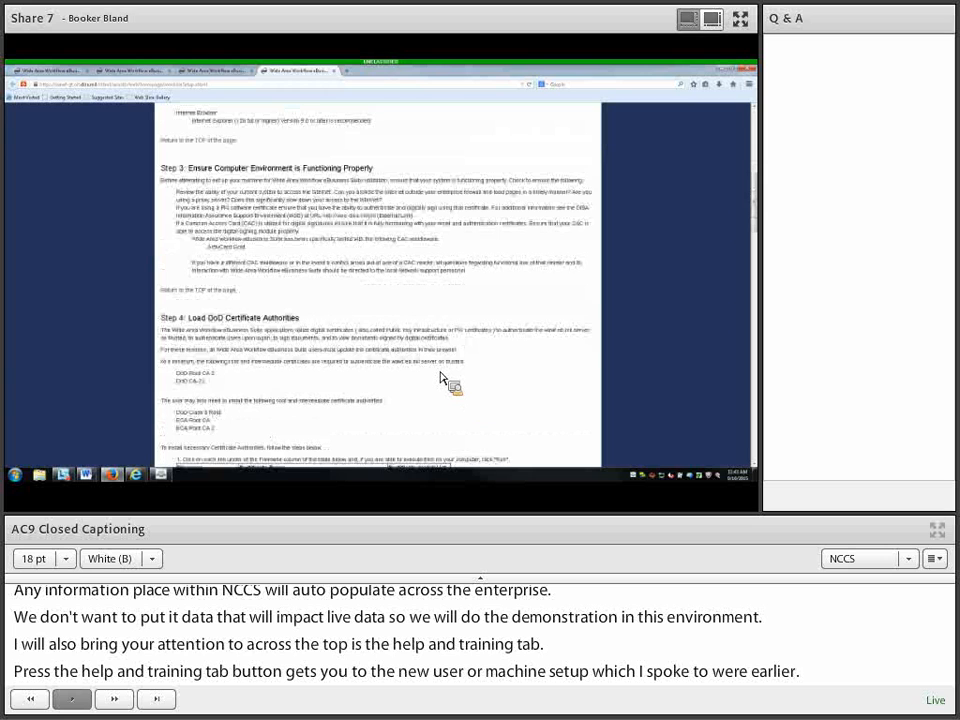
{"action": "scroll", "coordinate": [441, 378], "scroll_direction": "down", "scroll_amount": 2}
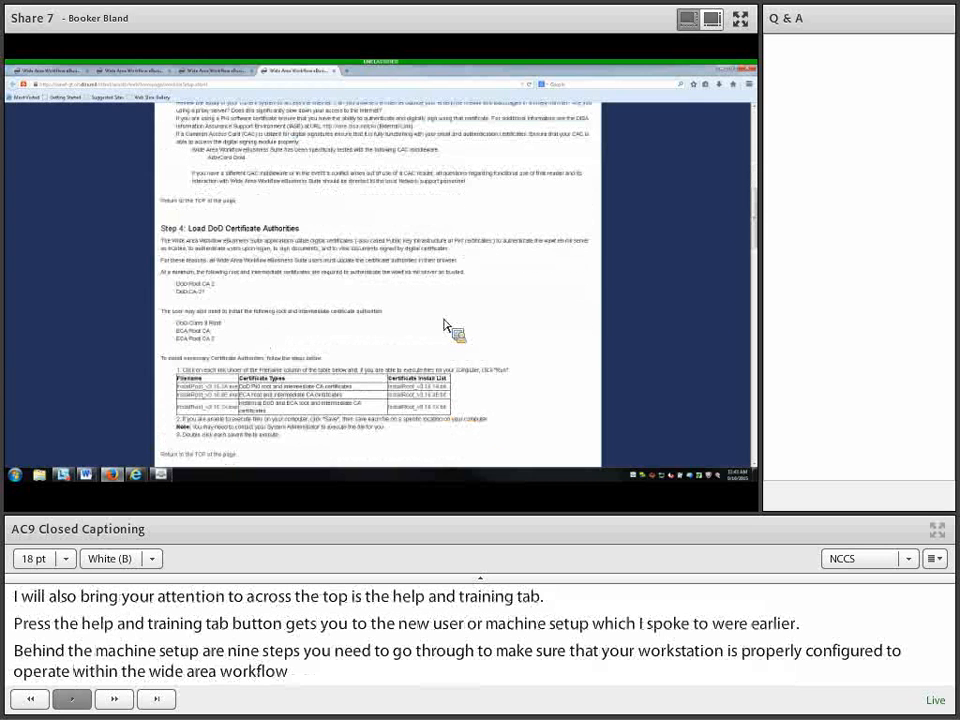
{"action": "scroll", "coordinate": [447, 327], "scroll_direction": "down", "scroll_amount": 2}
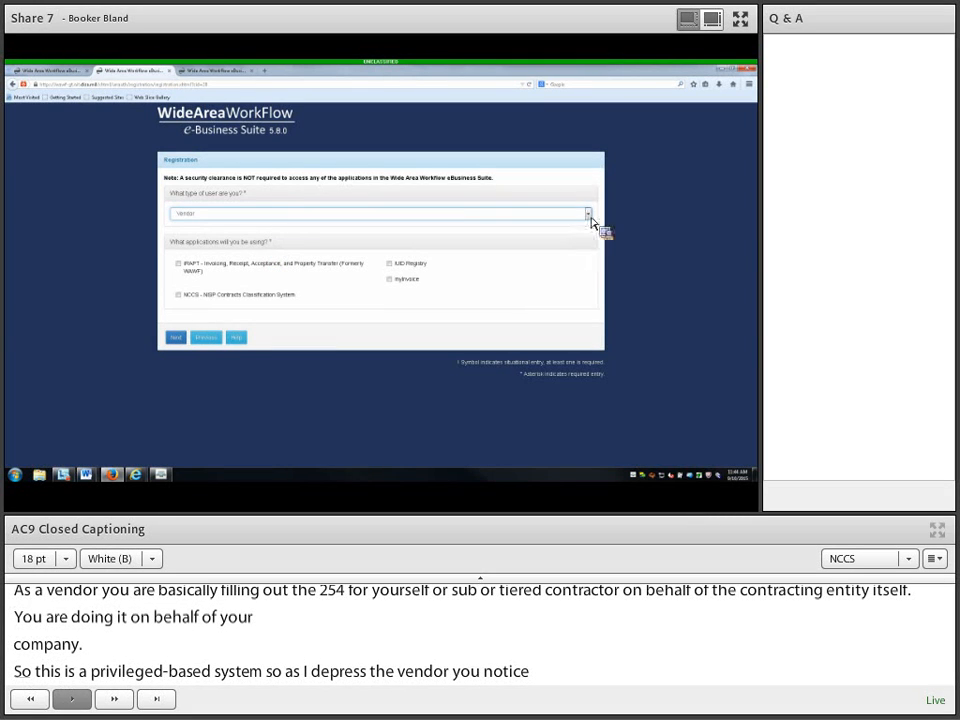
Step: Set the registration user type to Government, then return to the WAWF login page
{"action": "left_click", "coordinate": [590, 222]}
{"action": "left_click", "coordinate": [570, 232]}
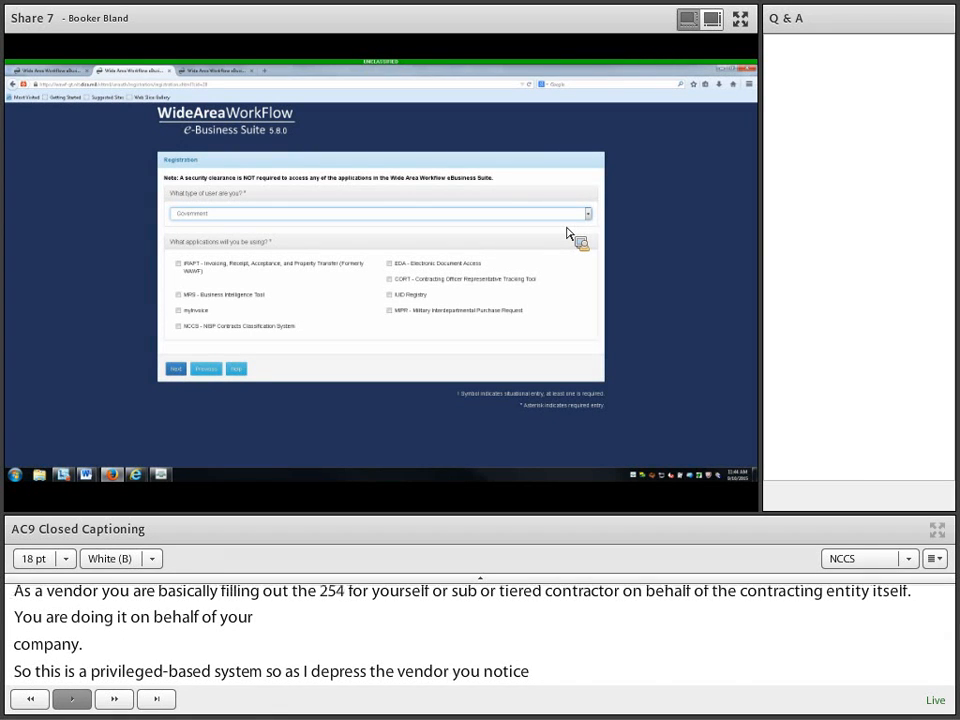
{"action": "left_click", "coordinate": [51, 73]}
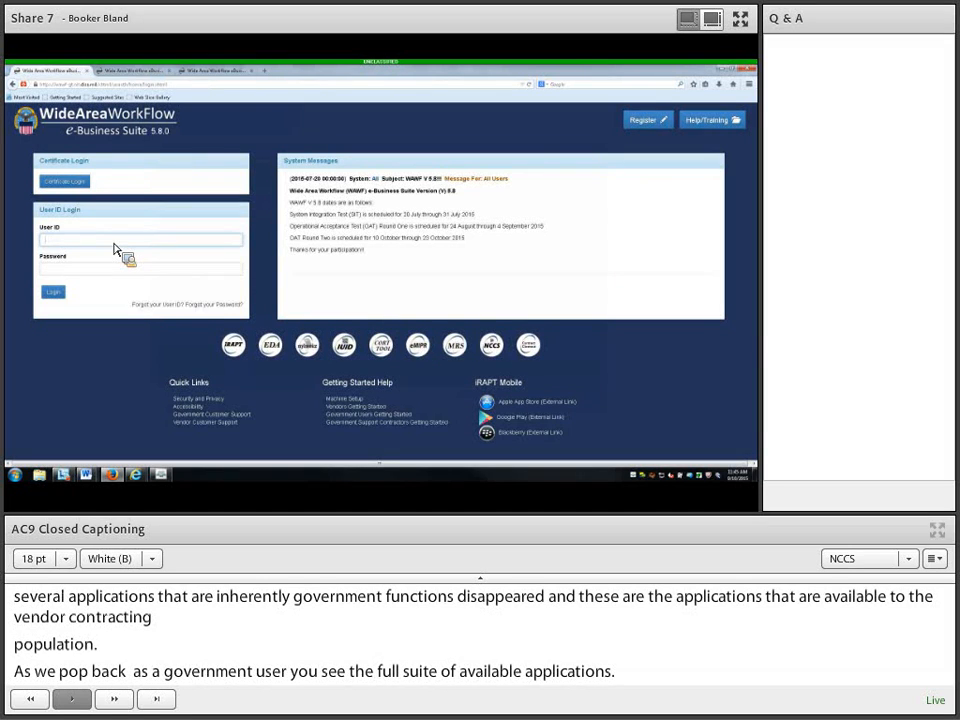
Step: Log in to WAWF with the user ID and password
{"action": "key", "text": "Tab"}
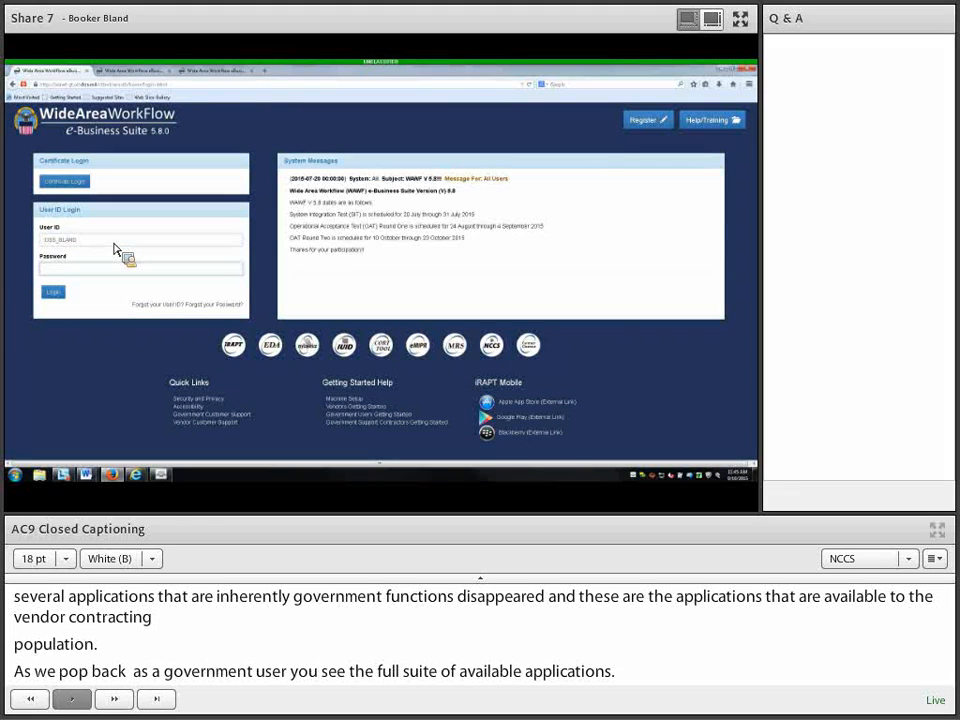
{"action": "type", "text": "•••••••••••••"}
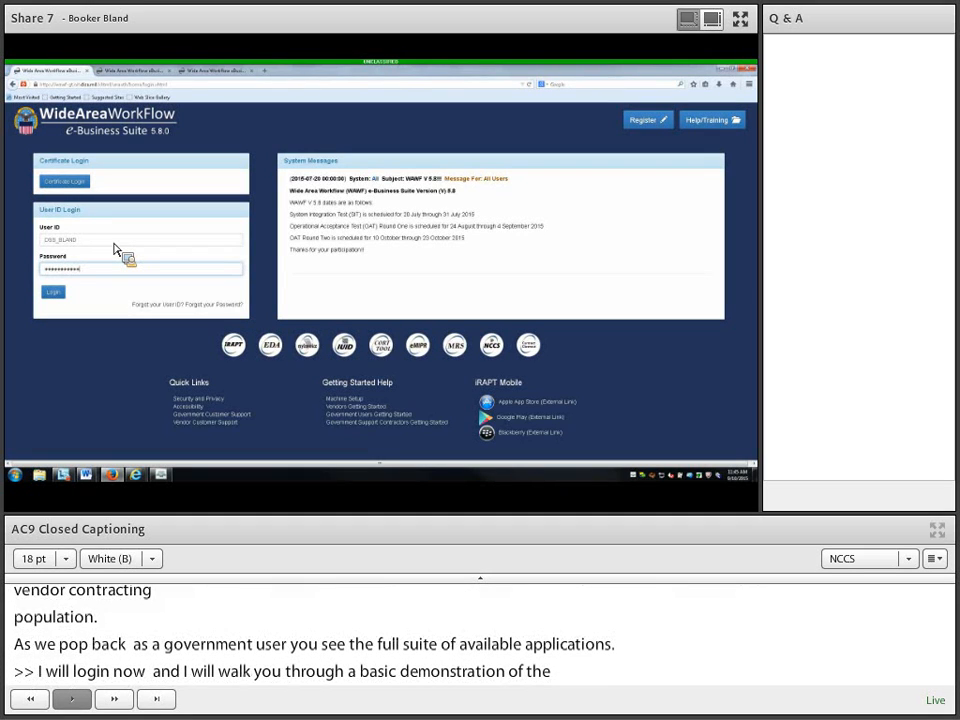
{"action": "type", "text": "••"}
{"action": "left_click", "coordinate": [54, 292]}
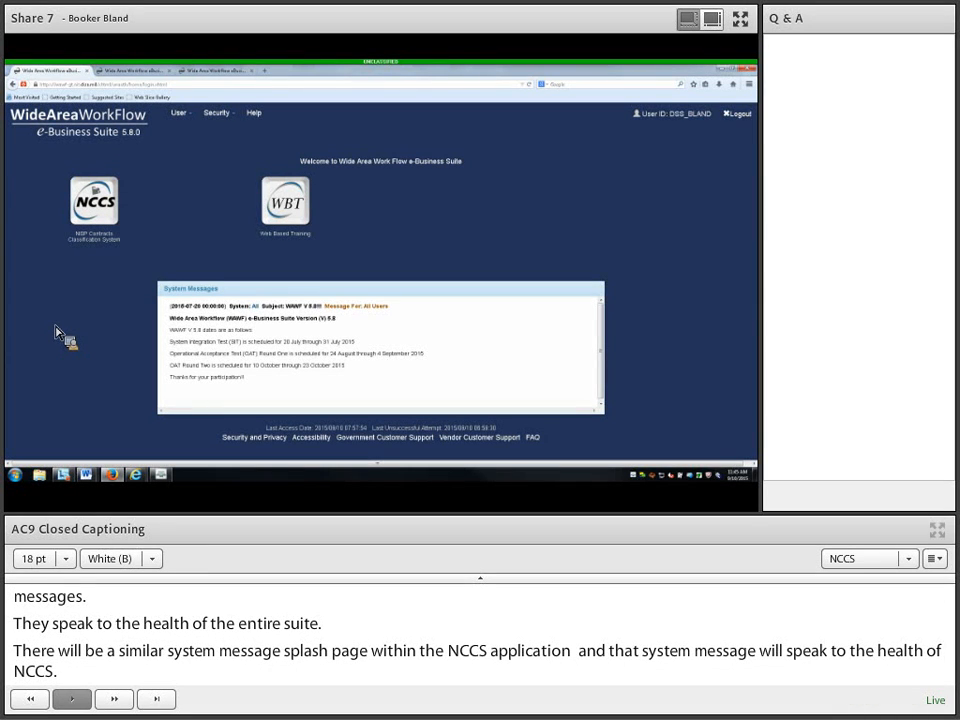
Step: Review the User menu options, then launch NCCS in a new window
{"action": "left_click", "coordinate": [190, 118]}
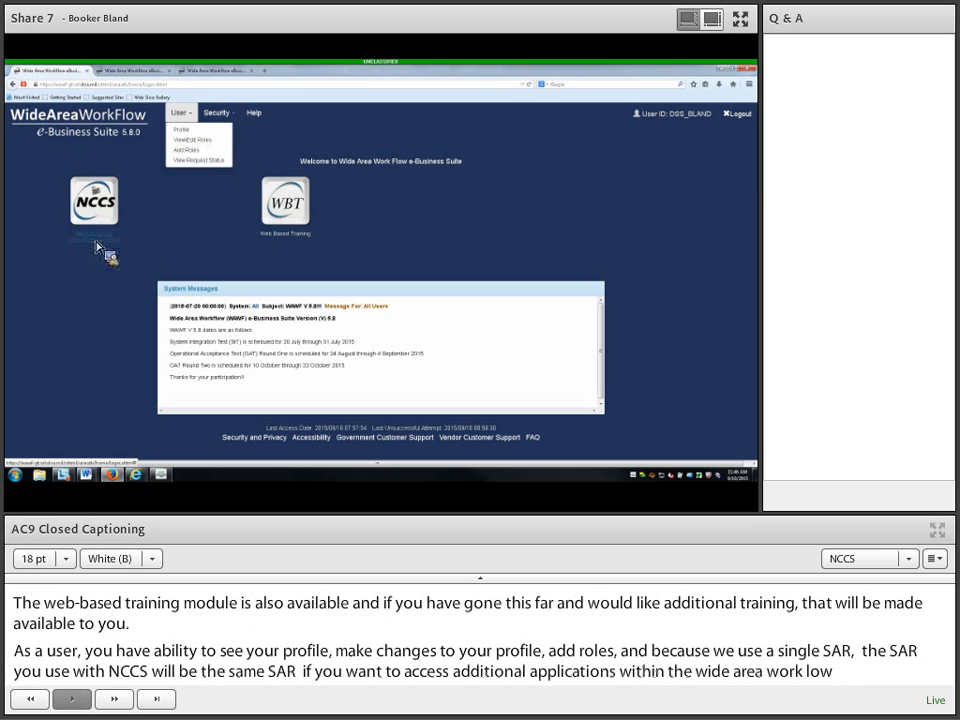
{"action": "left_click", "coordinate": [97, 247]}
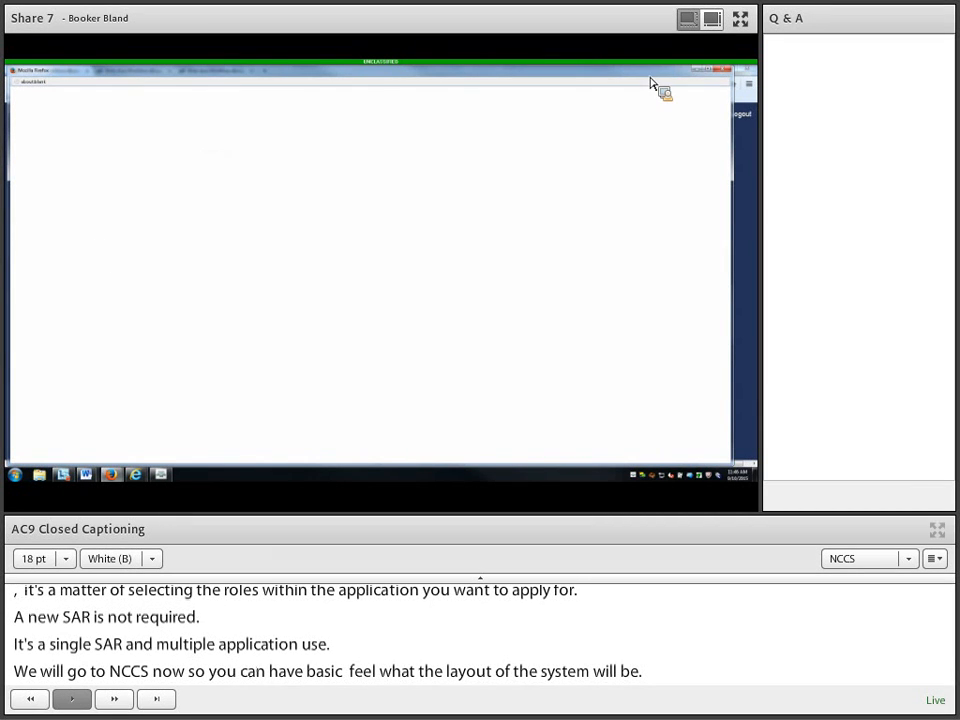
Step: Close the blank window, relaunch NCCS, and expand the full 24-document Unprocessed Documents list
{"action": "left_click", "coordinate": [725, 73]}
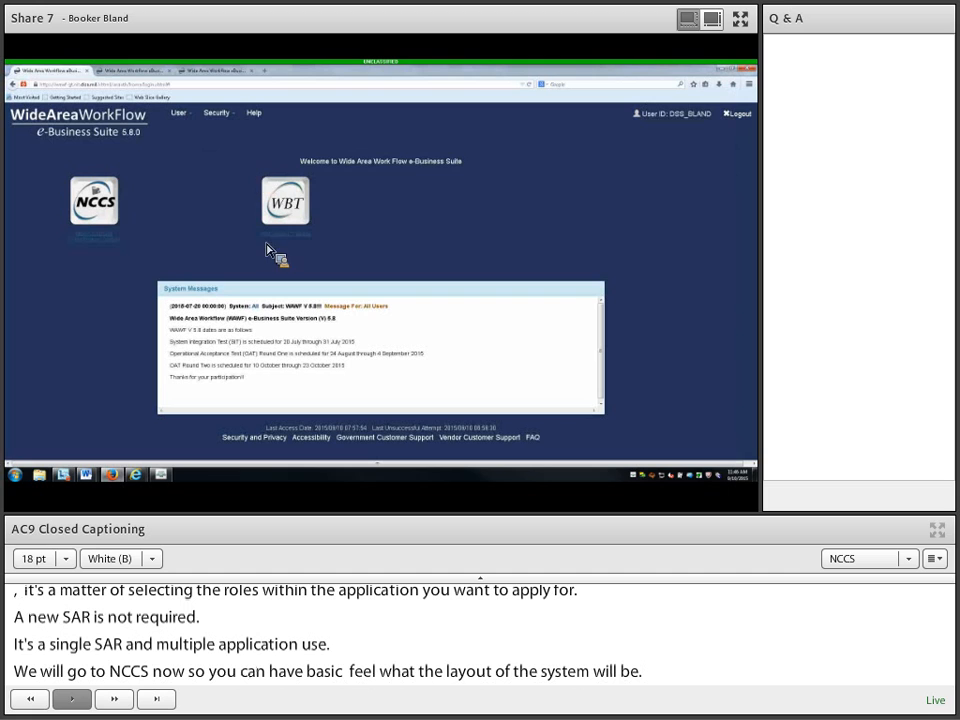
{"action": "left_click", "coordinate": [96, 242]}
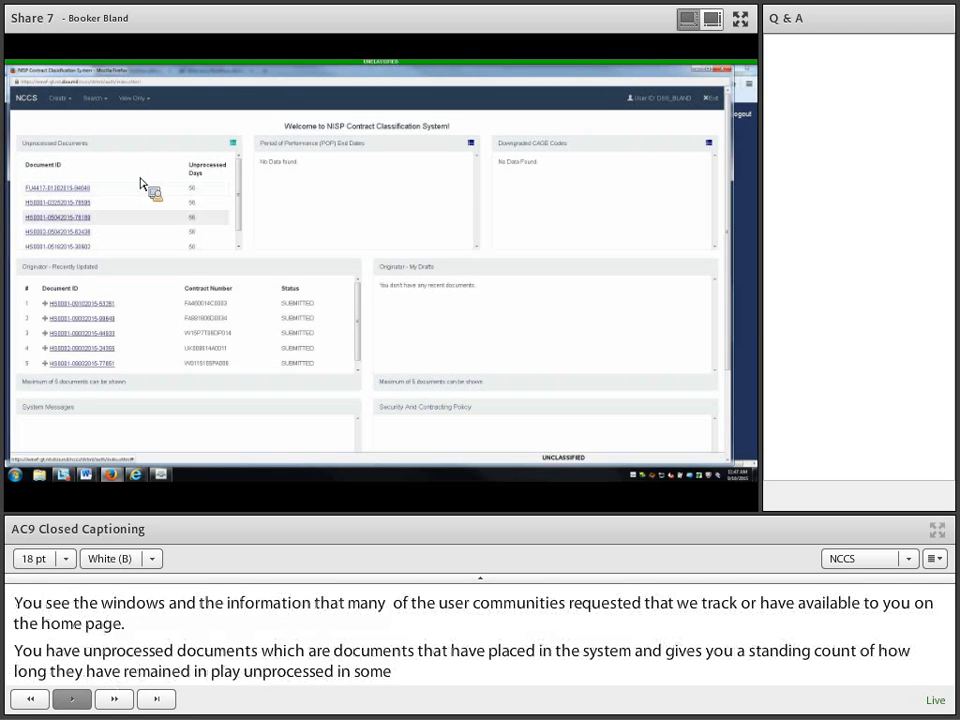
{"action": "left_click", "coordinate": [236, 148]}
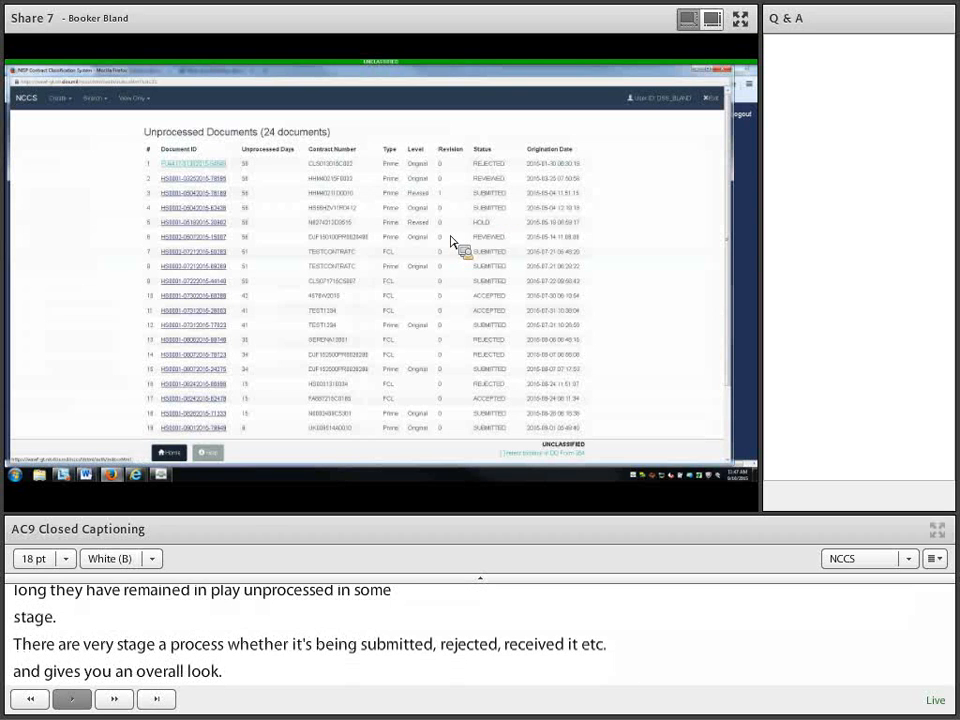
Step: Go from the Unprocessed Documents list back to the NCCS welcome dashboard via Home
{"action": "left_click", "coordinate": [176, 454]}
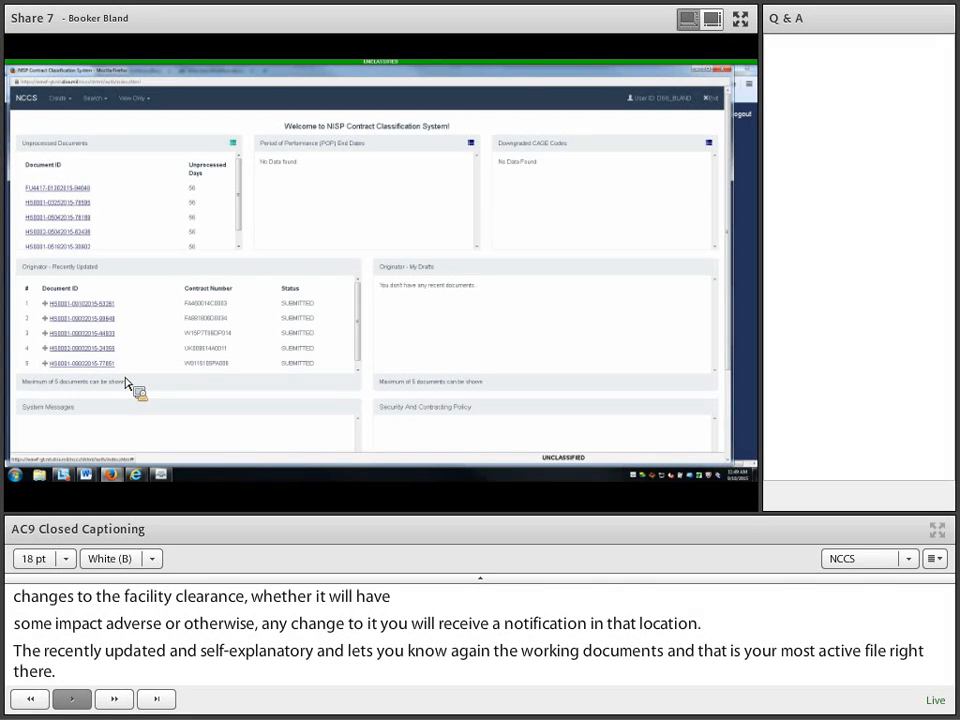
Step: Scroll down the NCCS dashboard to review the System Messages
{"action": "scroll", "coordinate": [150, 405], "scroll_direction": "down", "scroll_amount": 3}
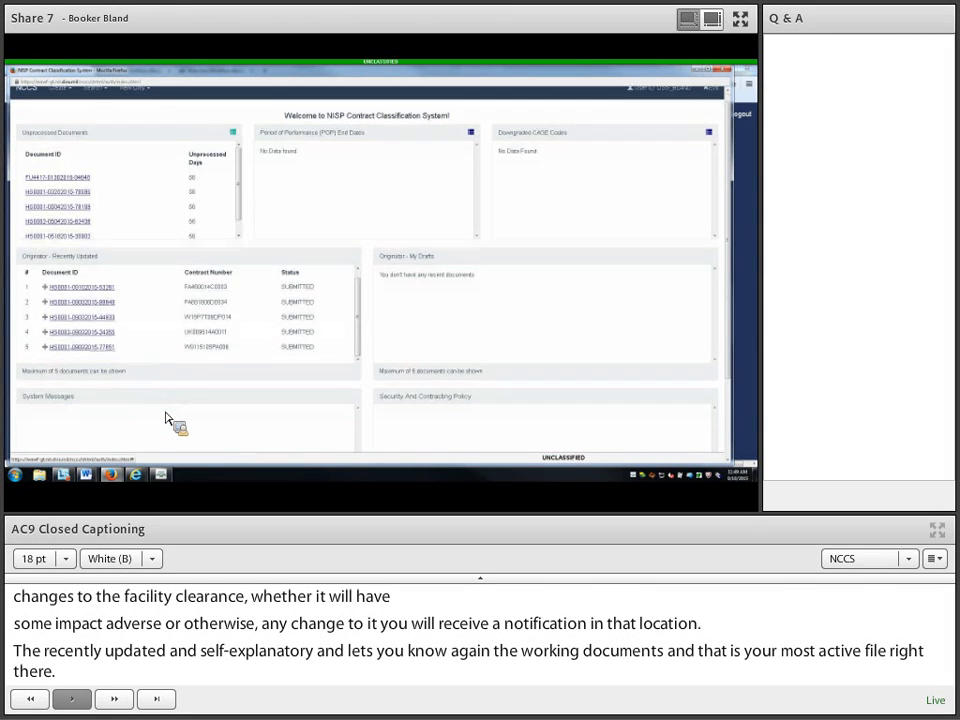
{"action": "scroll", "coordinate": [166, 421], "scroll_direction": "down", "scroll_amount": 1}
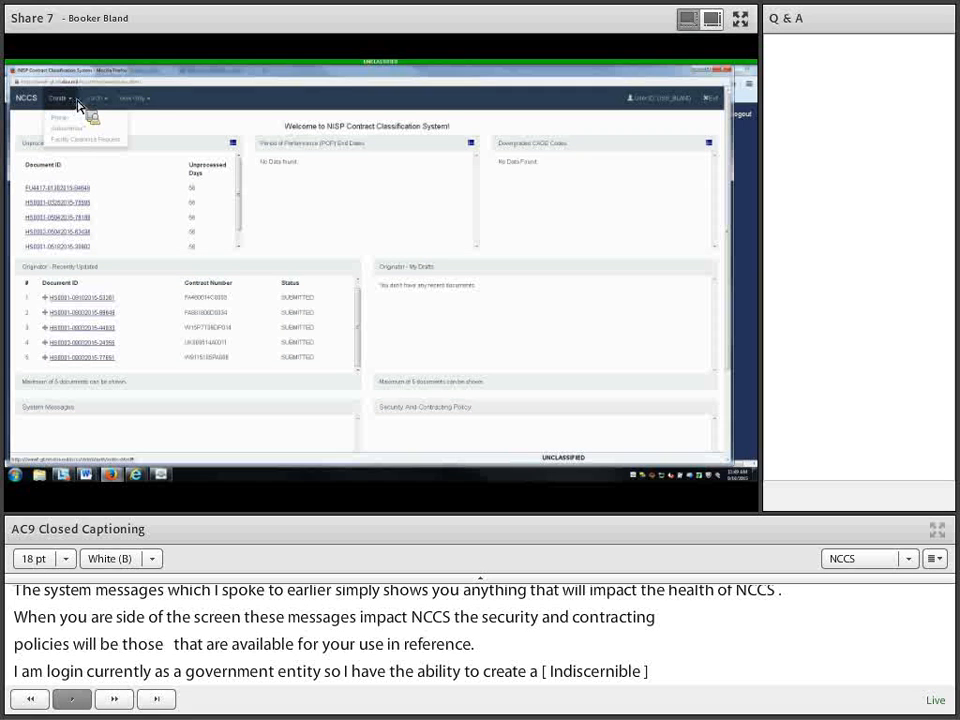
Step: Choose Prime from the Create menu to start a blank DD Form 254
{"action": "mouse_move", "coordinate": [108, 105]}
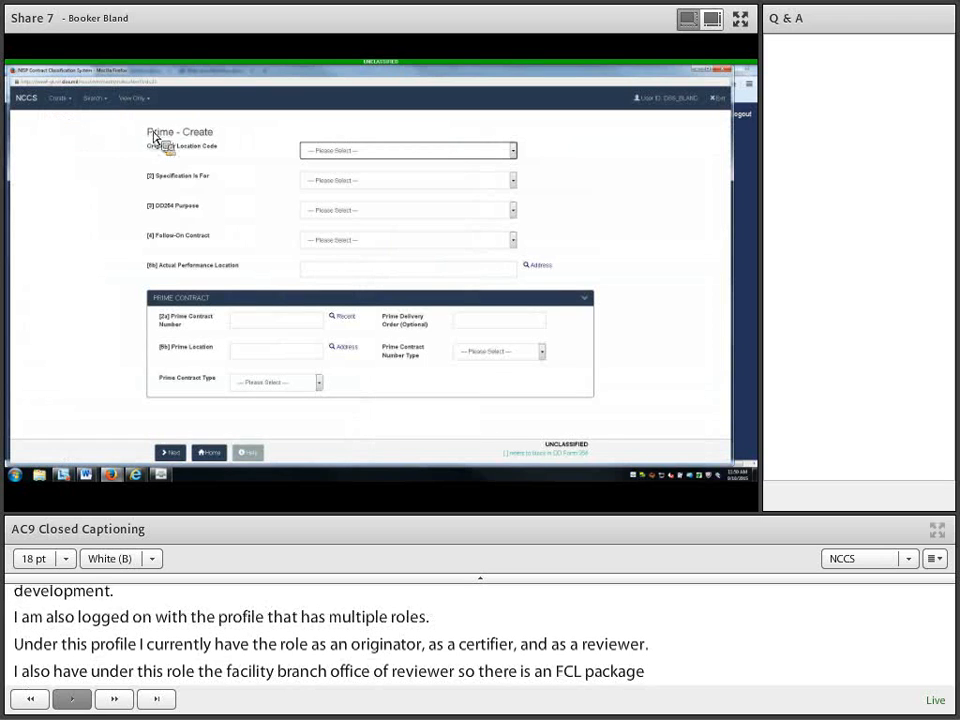
Step: Set originator location code HS0001, Prime Contract, Original purpose, and follow-on contract No
{"action": "left_click", "coordinate": [518, 159]}
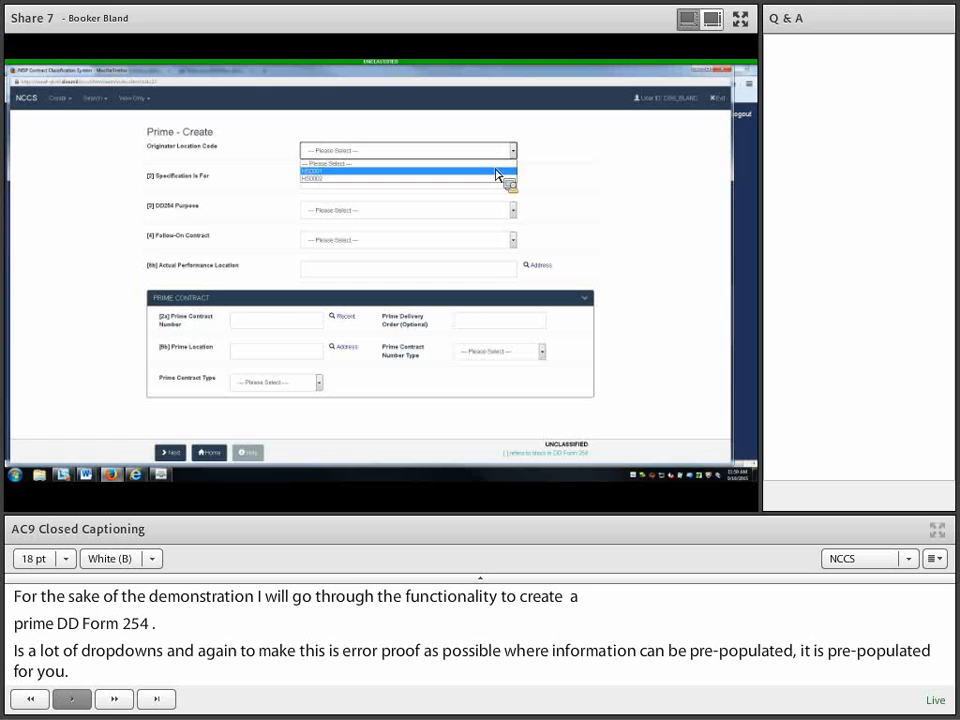
{"action": "left_click", "coordinate": [492, 171]}
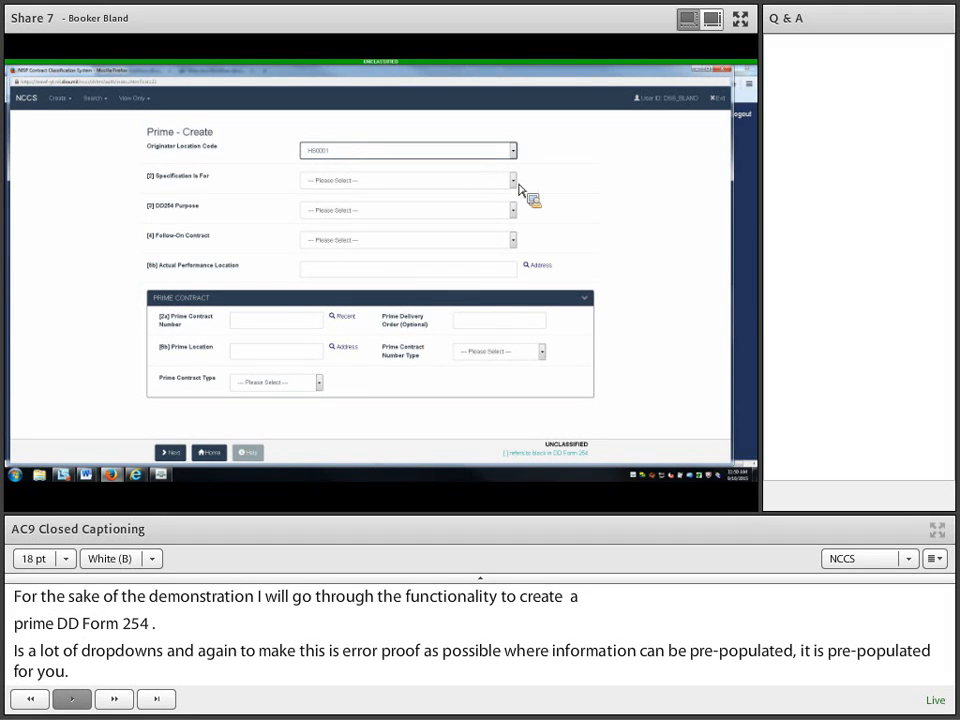
{"action": "left_click", "coordinate": [511, 182]}
{"action": "left_click", "coordinate": [509, 200]}
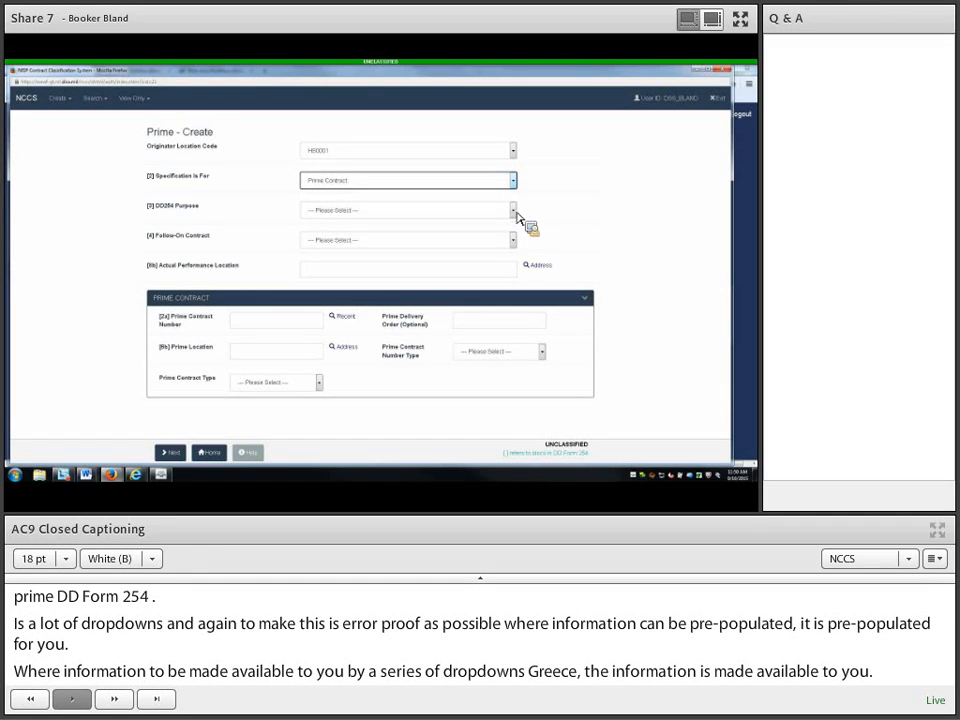
{"action": "left_click", "coordinate": [510, 212]}
{"action": "left_click", "coordinate": [515, 240]}
{"action": "left_click", "coordinate": [513, 242]}
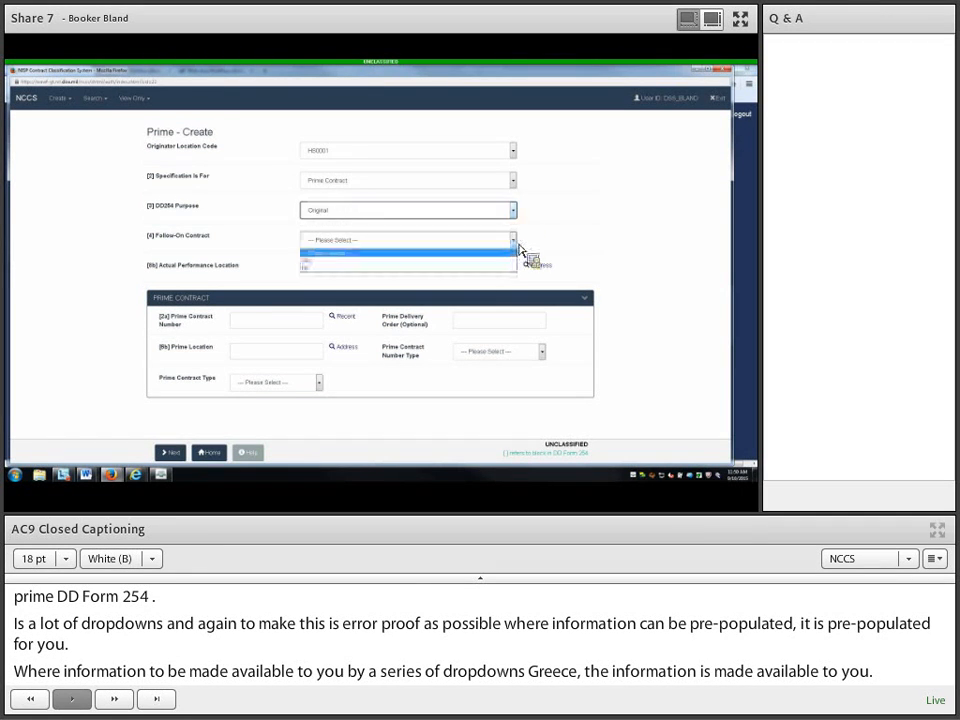
{"action": "left_click", "coordinate": [506, 269]}
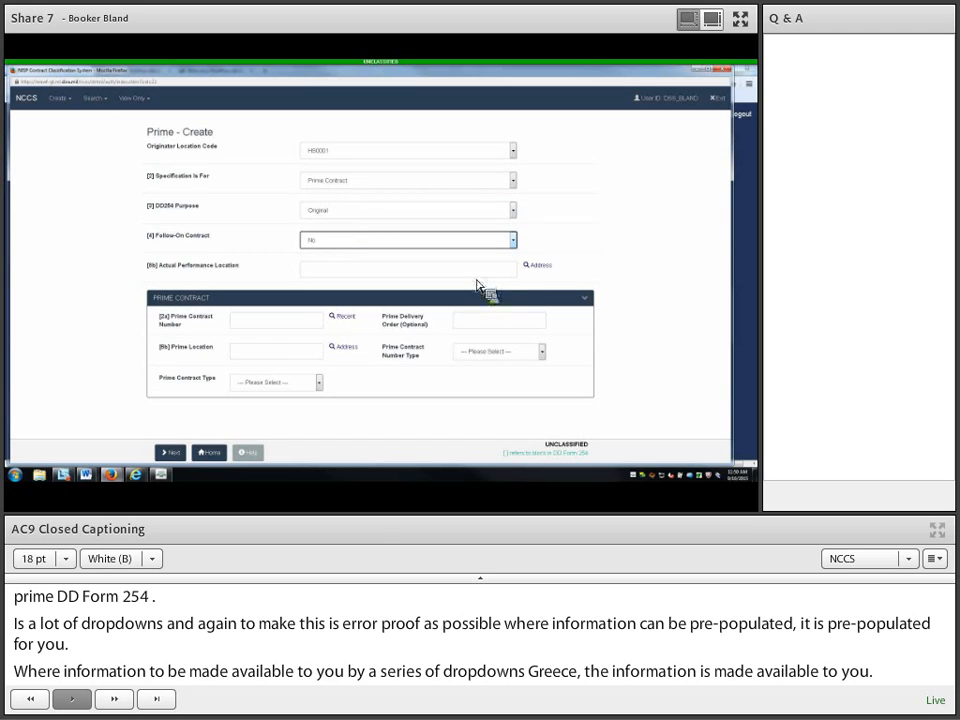
{"action": "left_click", "coordinate": [479, 272]}
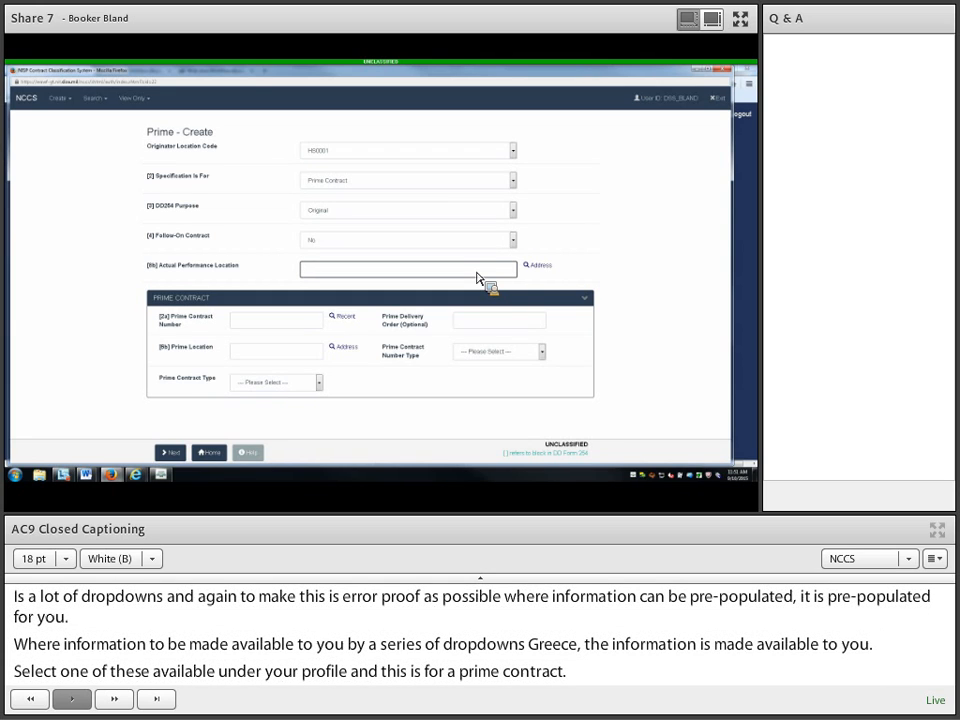
Step: Enter location code 78s as the Actual Performance Location and confirm its looked-up address
{"action": "type", "text": "78"}
{"action": "type", "text": "s"}
{"action": "left_click", "coordinate": [540, 266]}
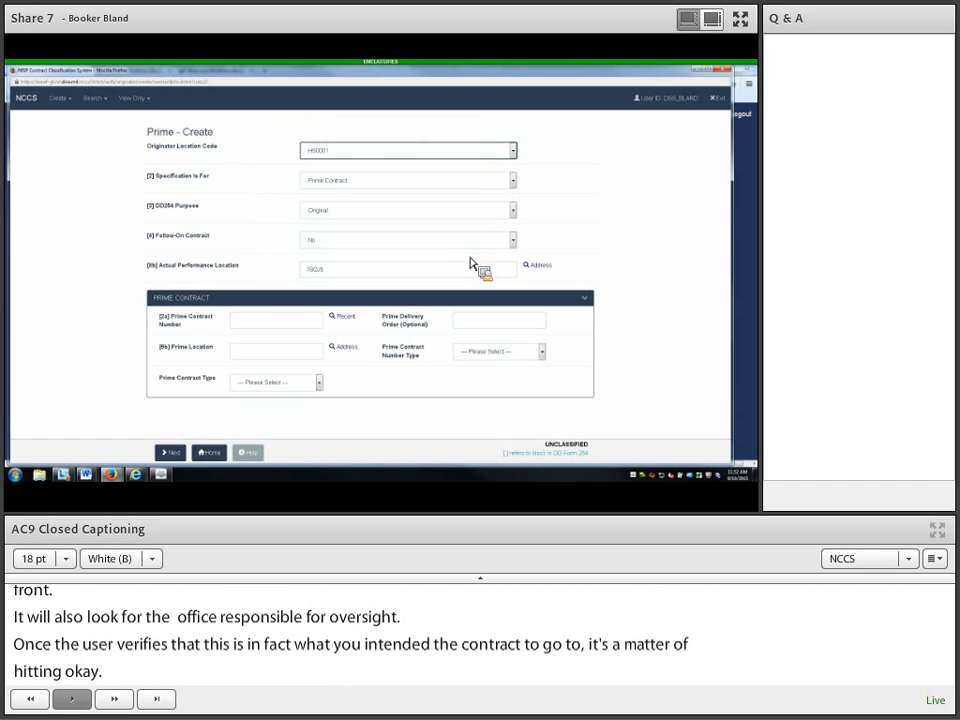
{"action": "left_click", "coordinate": [272, 327]}
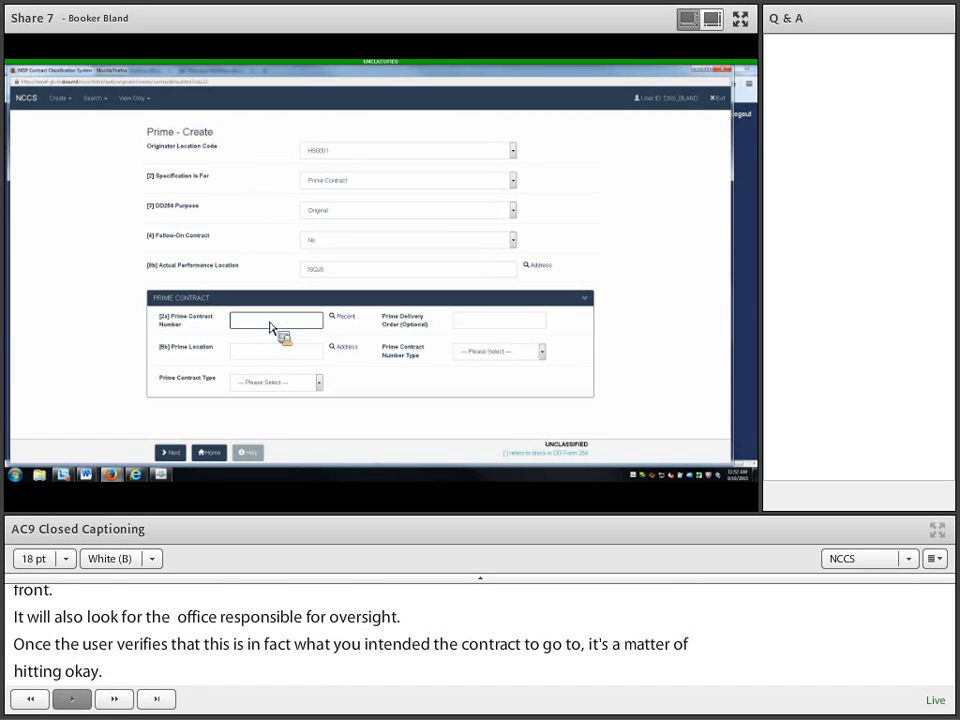
Step: Fill the Prime Contract Number from the first recent contract and edit its final digits
{"action": "left_click", "coordinate": [342, 316]}
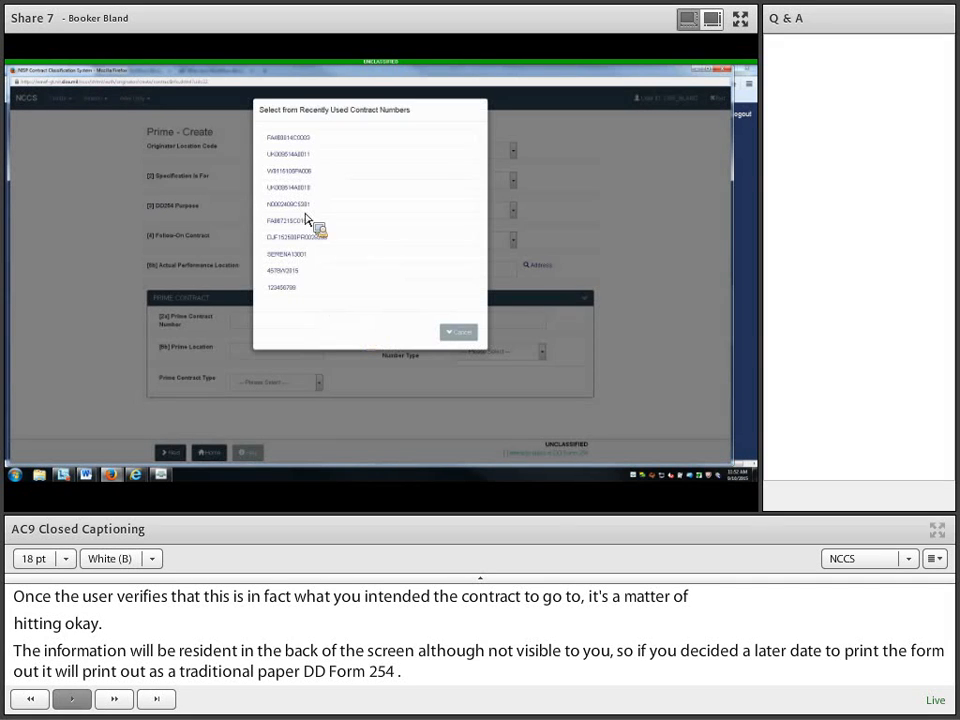
{"action": "left_click", "coordinate": [310, 142]}
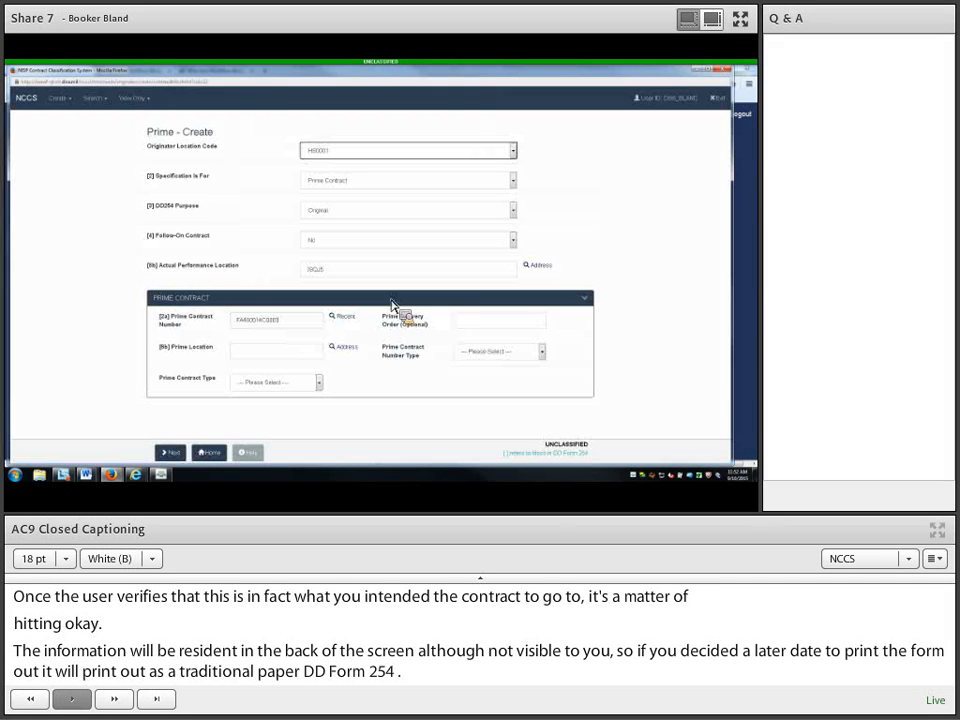
{"action": "left_click", "coordinate": [316, 324]}
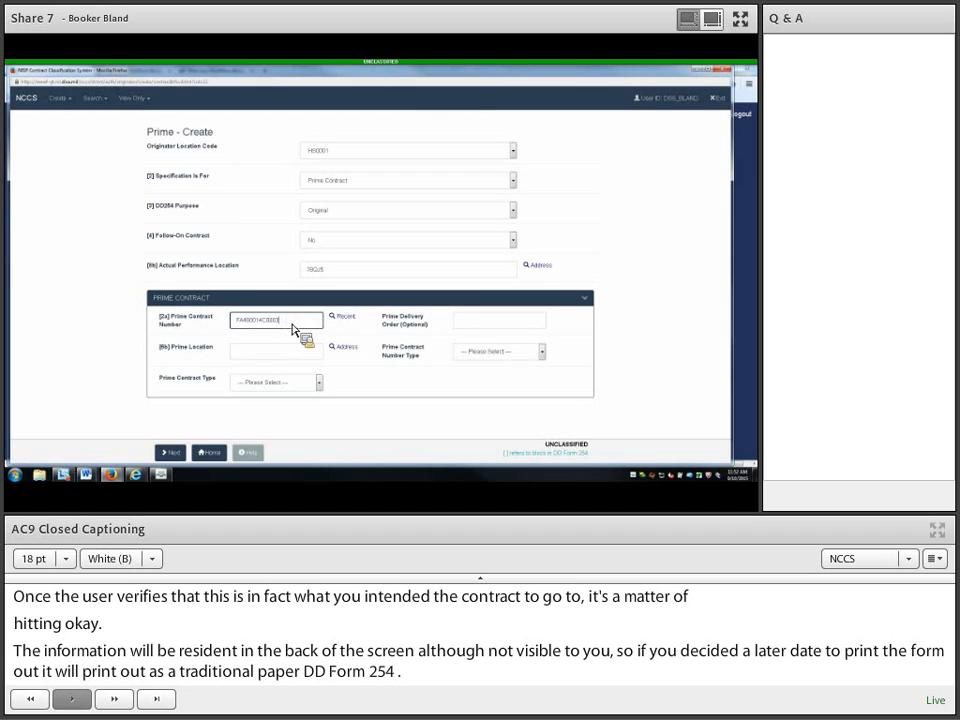
{"action": "key", "text": "Left"}
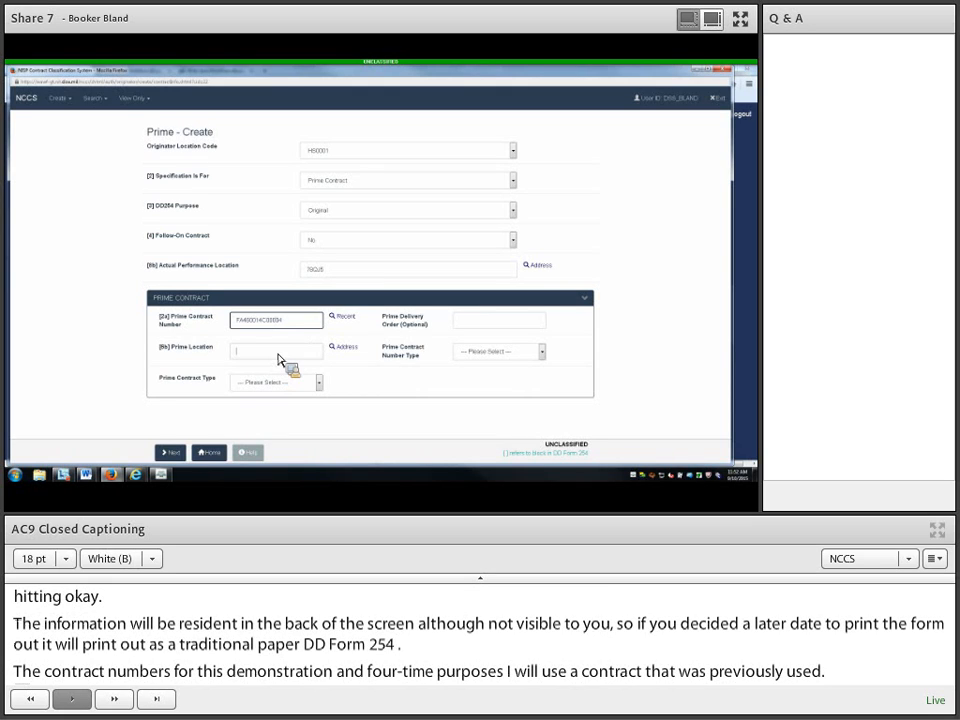
Step: Enter Prime Location code 32ej2 and accept its address details
{"action": "left_click", "coordinate": [279, 357]}
{"action": "type", "text": "32"}
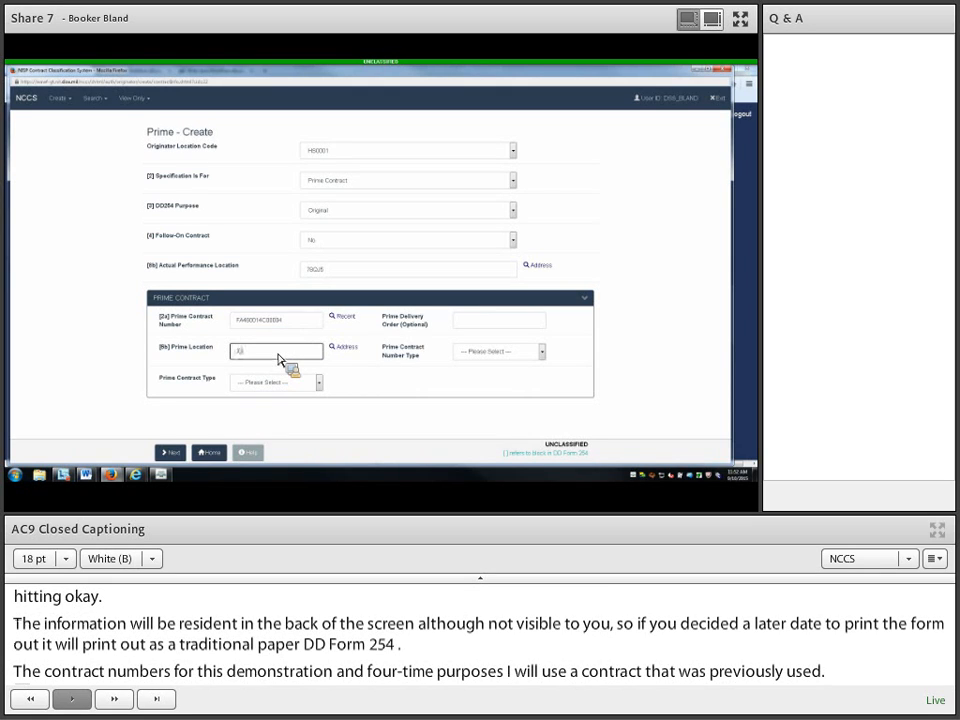
{"action": "type", "text": "ej"}
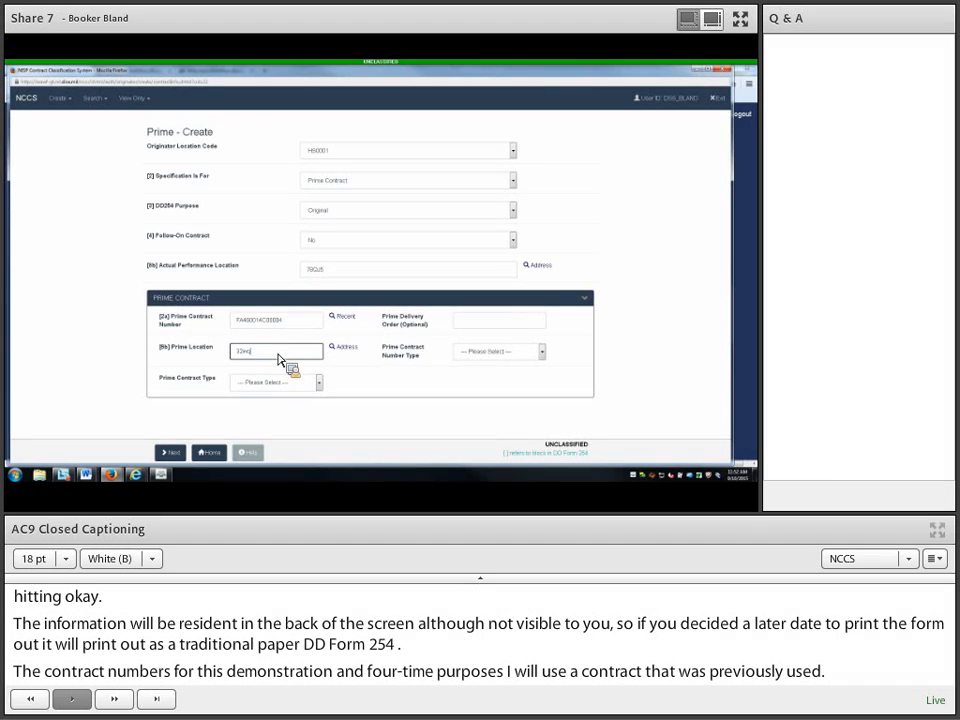
{"action": "type", "text": "2"}
{"action": "left_click", "coordinate": [341, 348]}
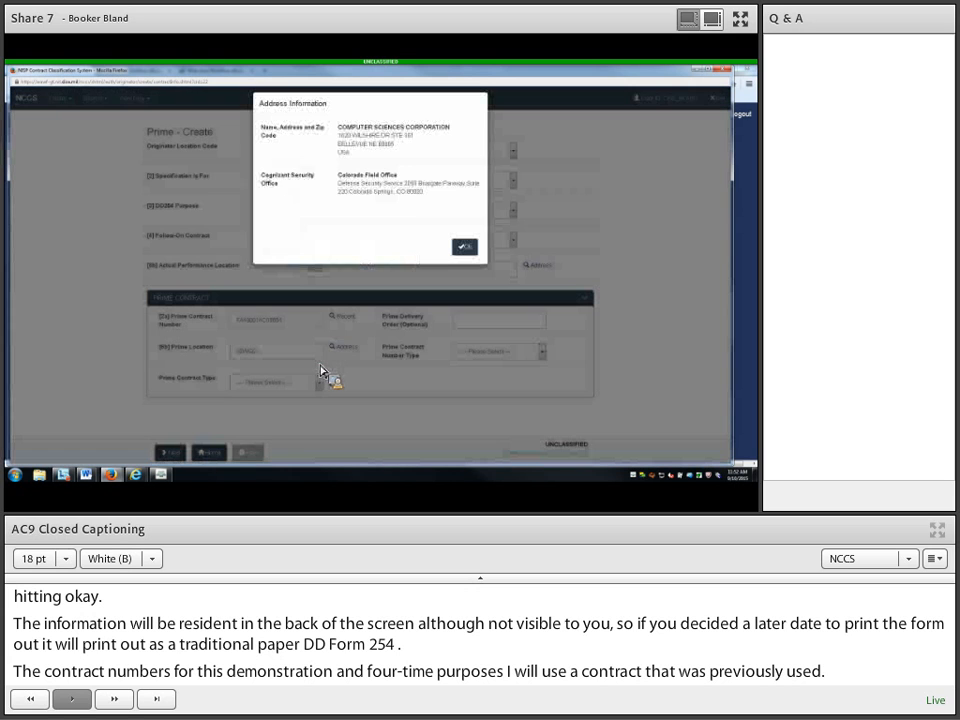
{"action": "left_click", "coordinate": [466, 252]}
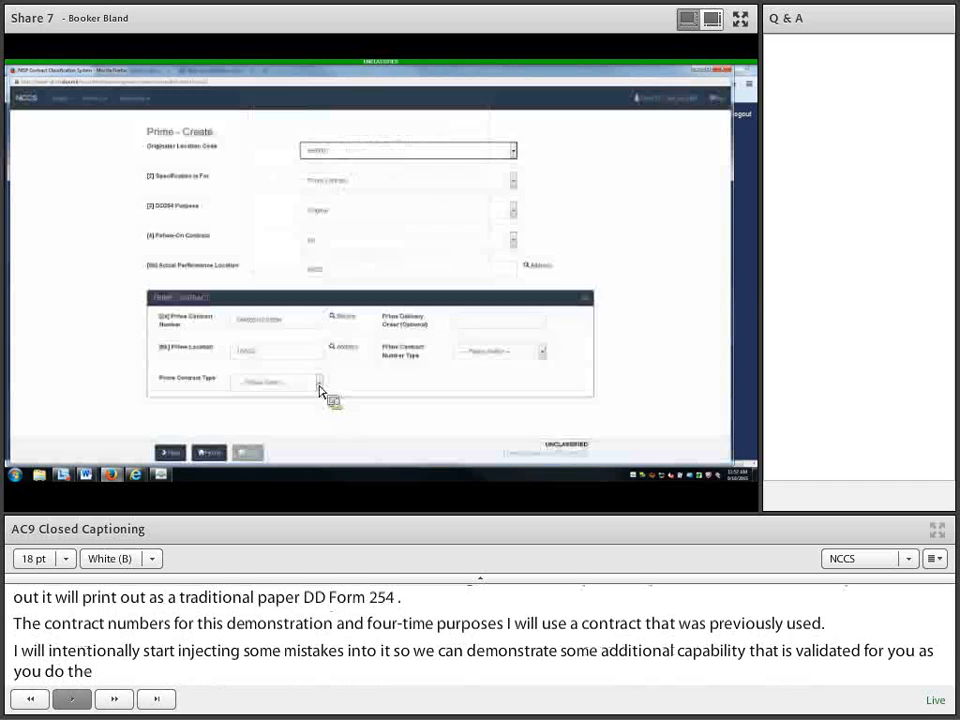
{"action": "left_click", "coordinate": [320, 383]}
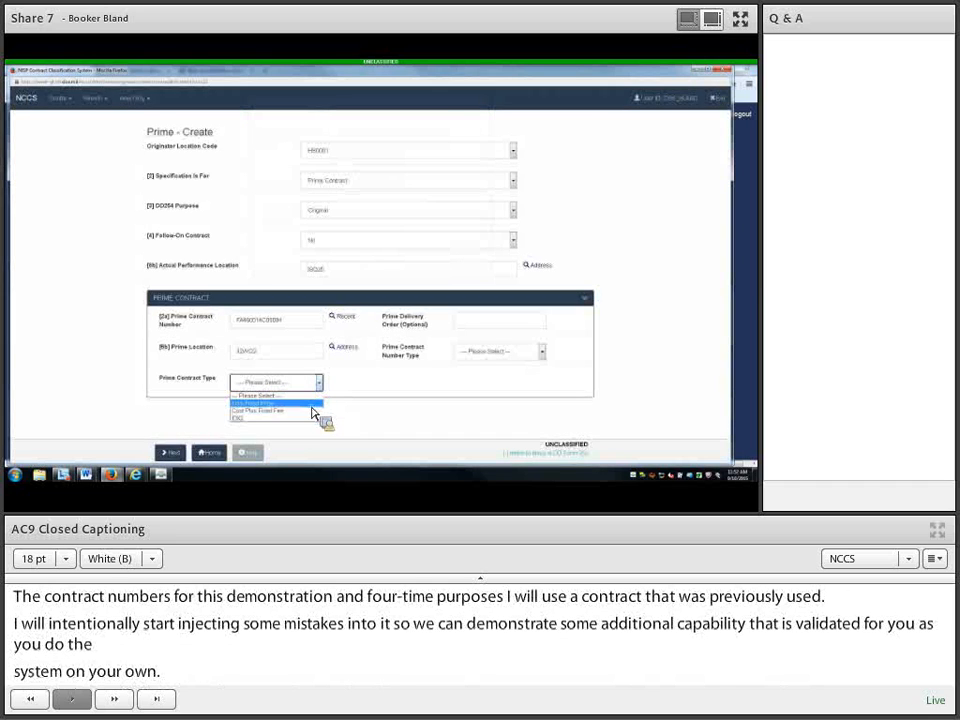
Step: Make the contract Firm Fixed Price, then switch the number type from DoD to Non-DoD Contract (FAR)
{"action": "left_click", "coordinate": [310, 404]}
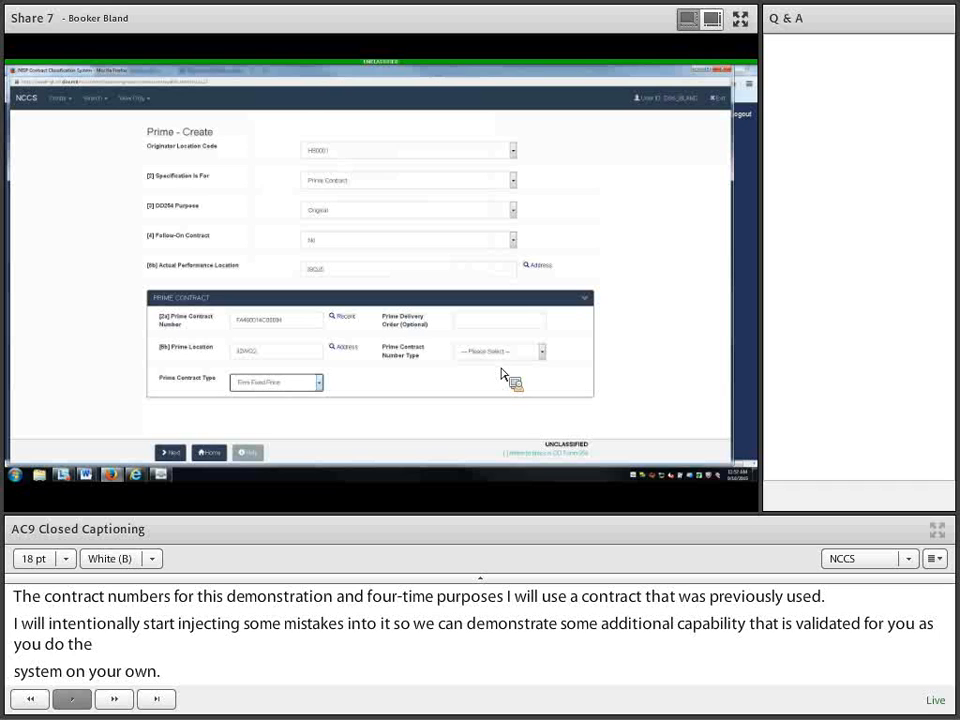
{"action": "left_click", "coordinate": [541, 352]}
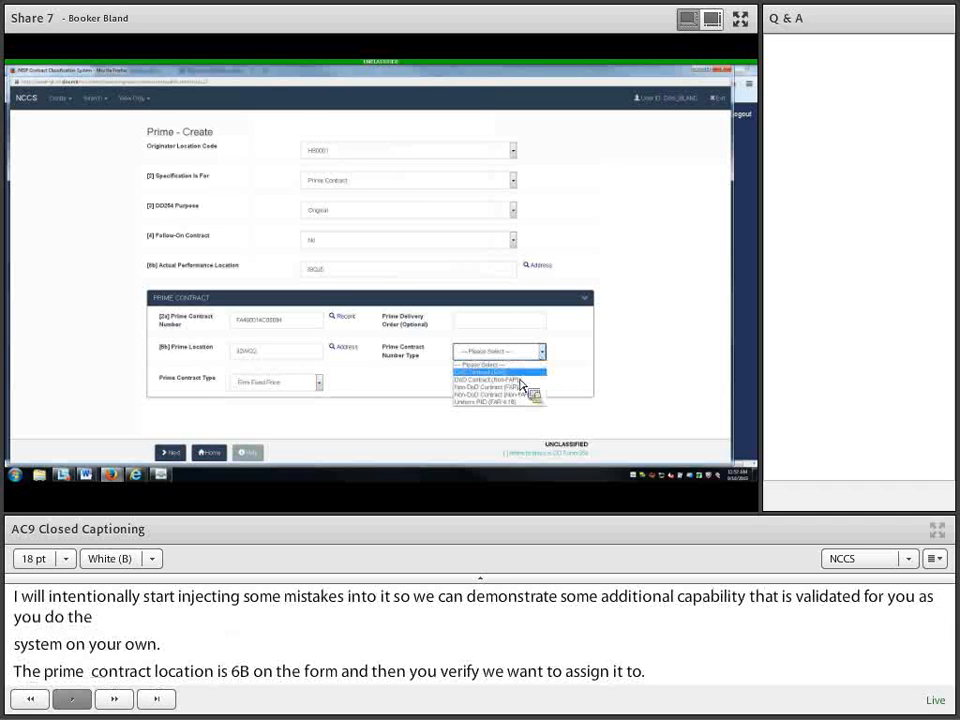
{"action": "left_click", "coordinate": [520, 383]}
{"action": "left_click", "coordinate": [172, 452]}
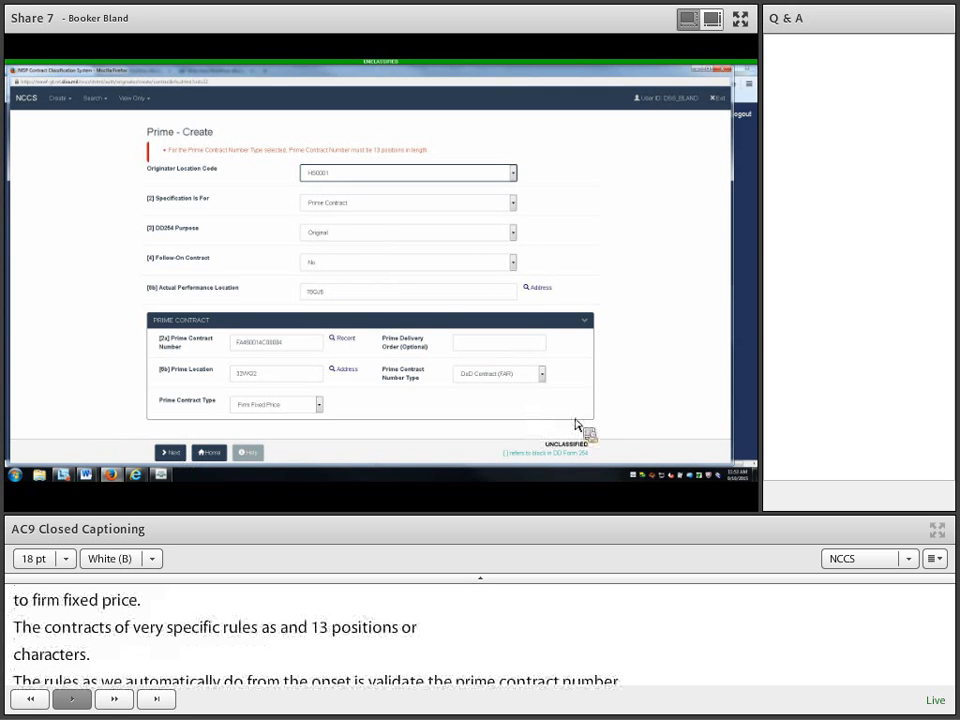
{"action": "left_click", "coordinate": [541, 376]}
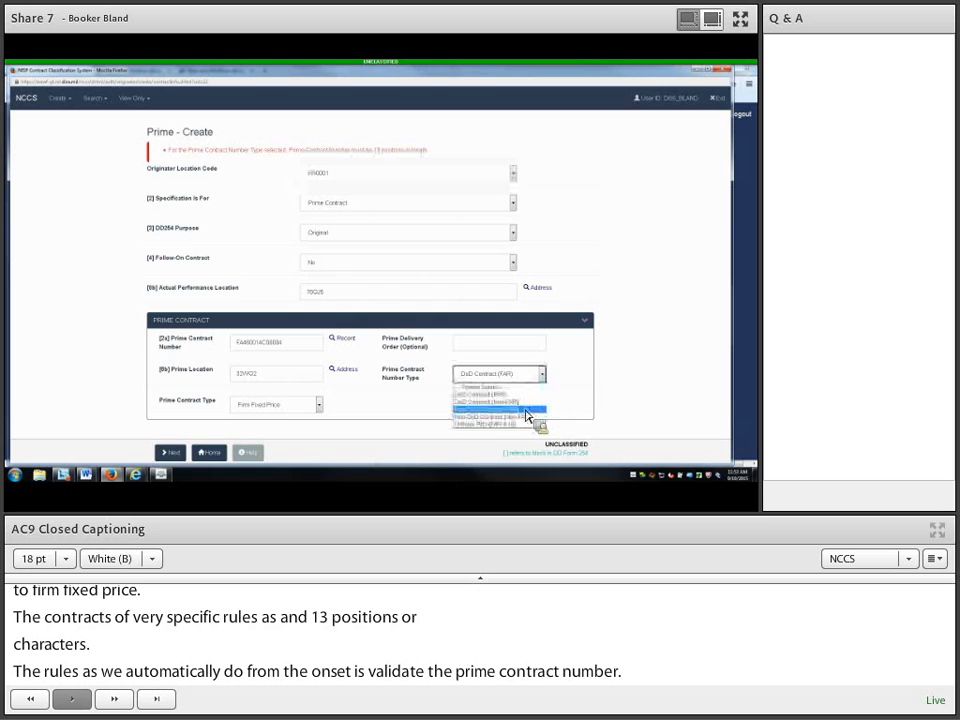
{"action": "left_click", "coordinate": [530, 409]}
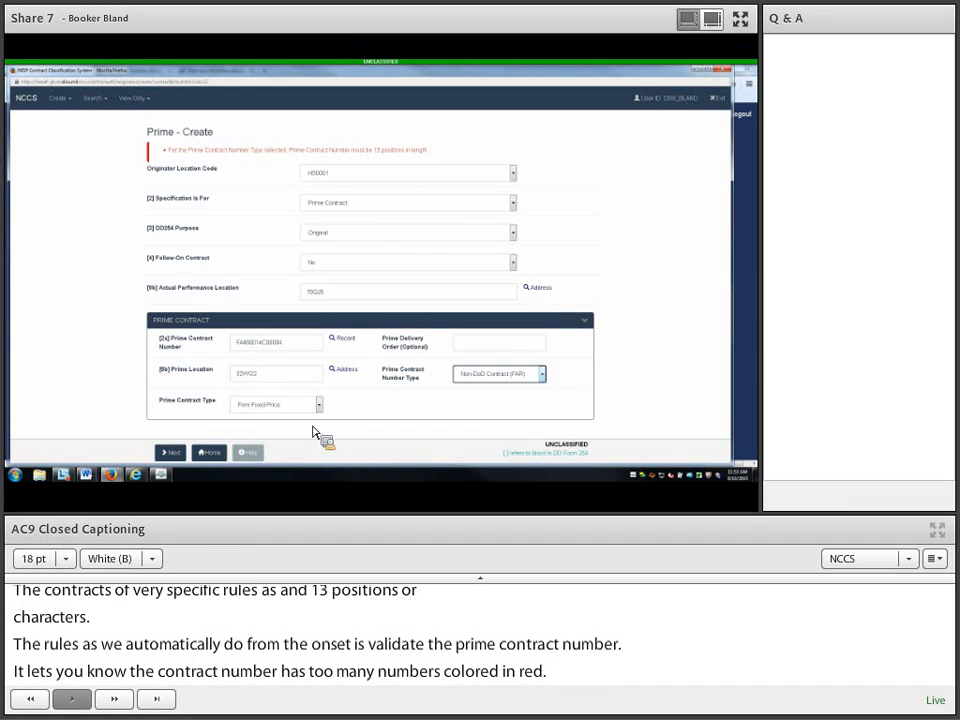
Step: On the clearance page, set Facility Clearance Required and Level of Safeguarding to Secret
{"action": "left_click", "coordinate": [171, 453]}
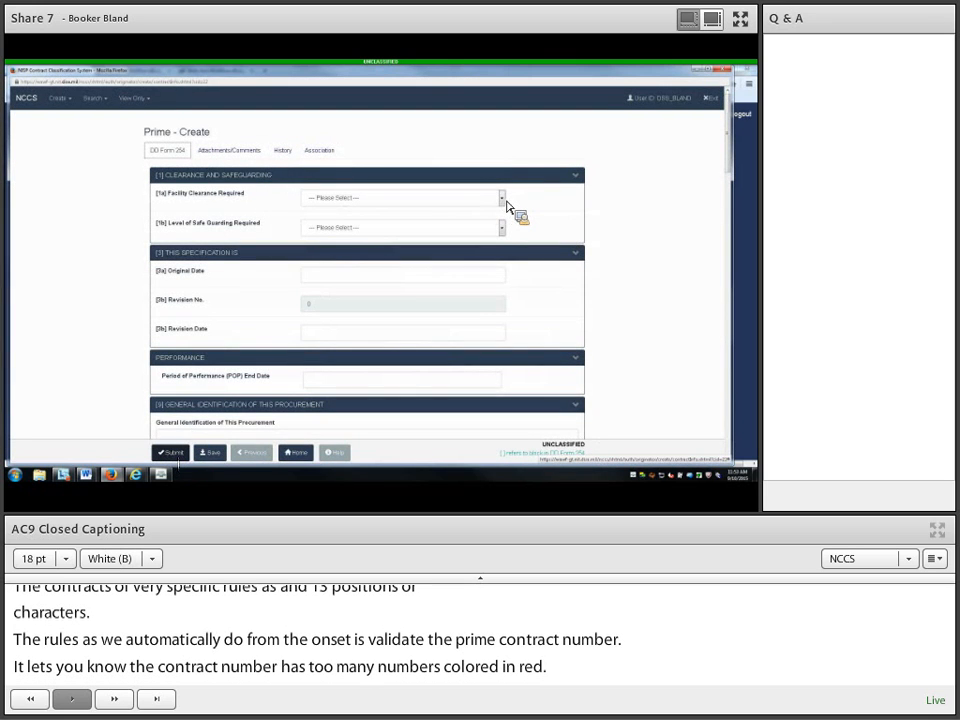
{"action": "left_click", "coordinate": [502, 198]}
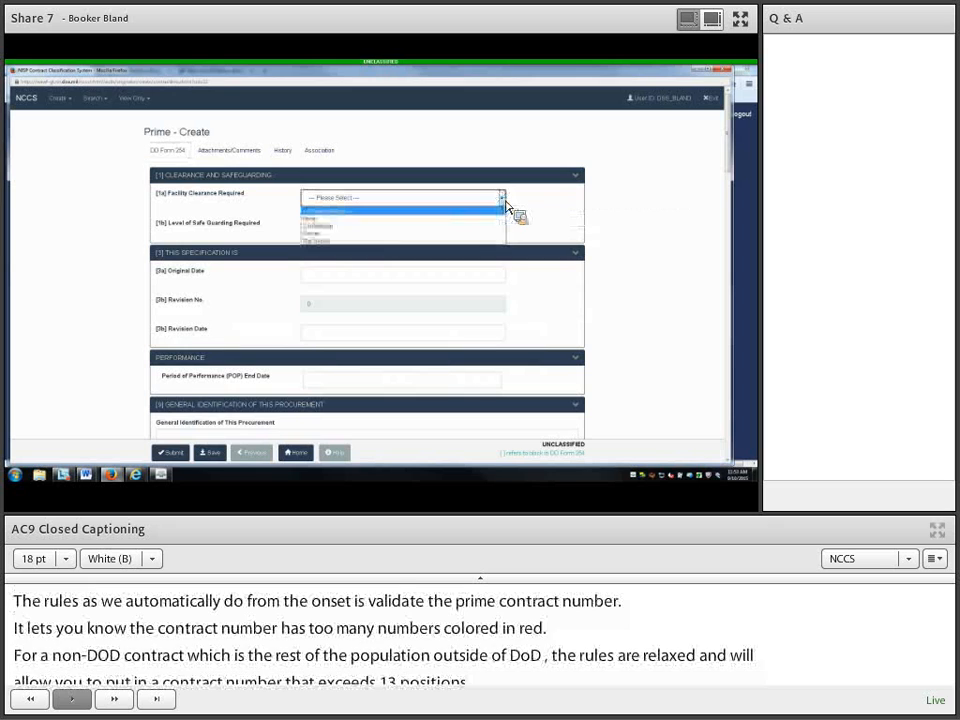
{"action": "key", "text": "Return"}
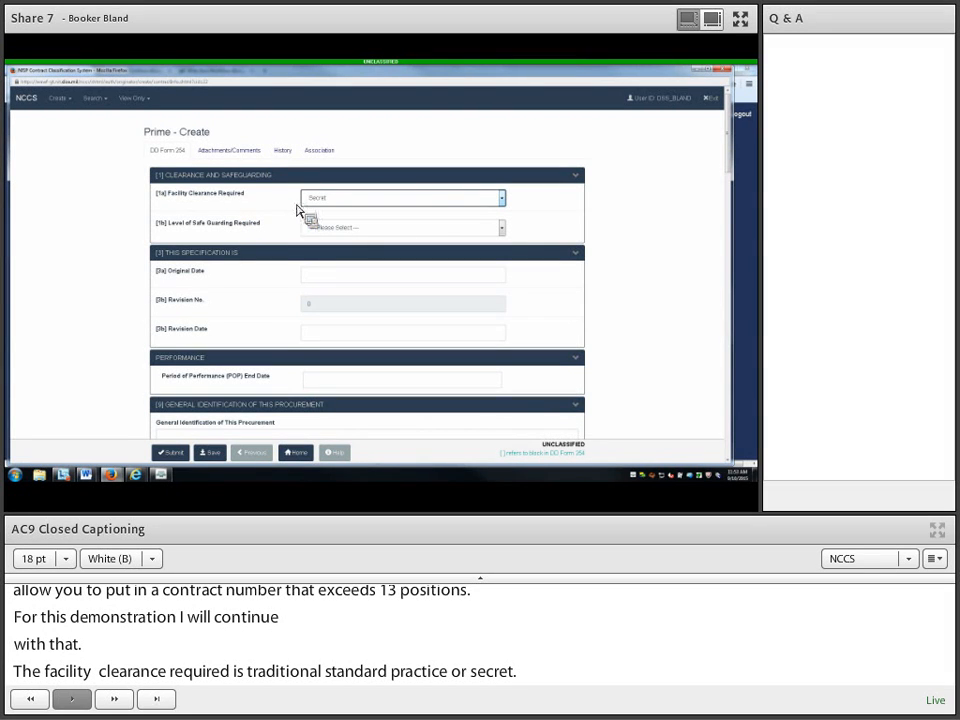
{"action": "left_click", "coordinate": [502, 229]}
{"action": "left_click", "coordinate": [476, 265]}
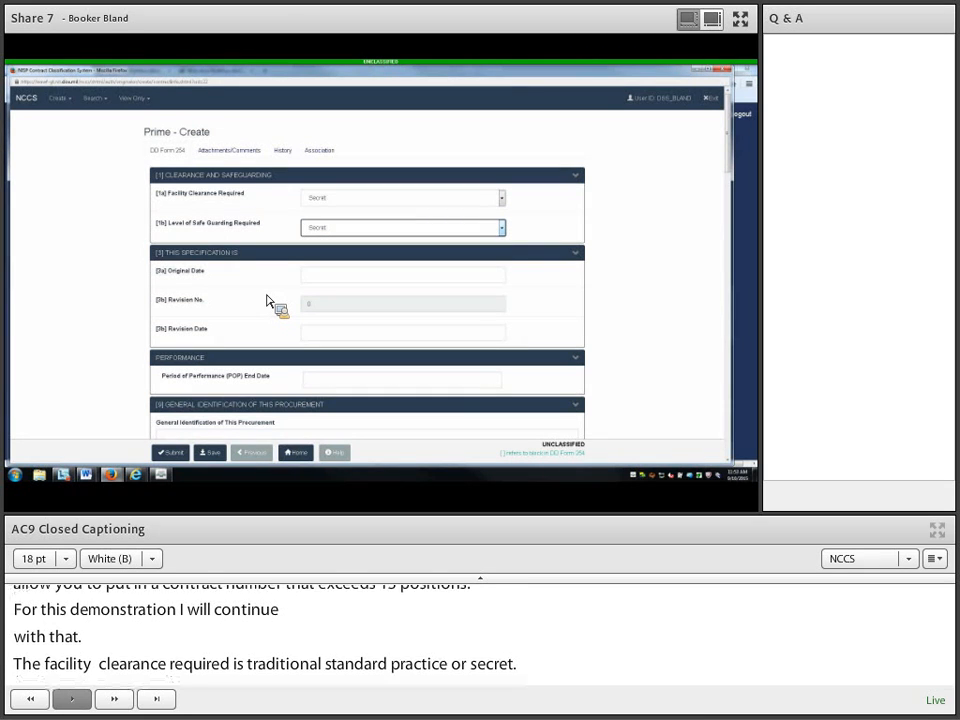
{"action": "left_click", "coordinate": [330, 279]}
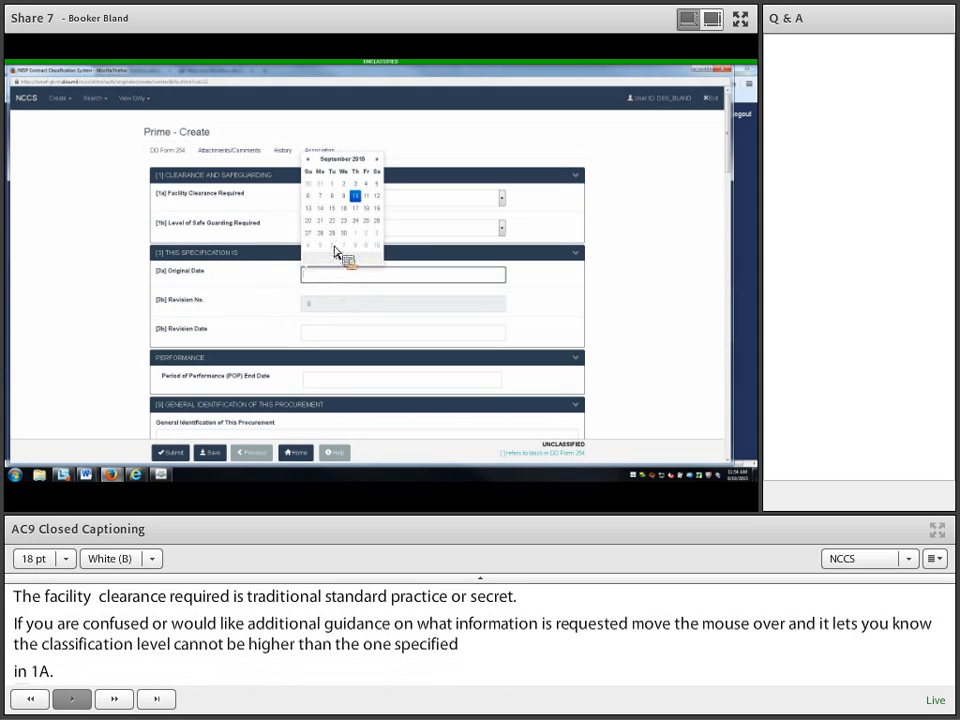
Step: Set the Original Date to 2015/09/10, leaving the Revision Date empty
{"action": "left_click", "coordinate": [357, 197]}
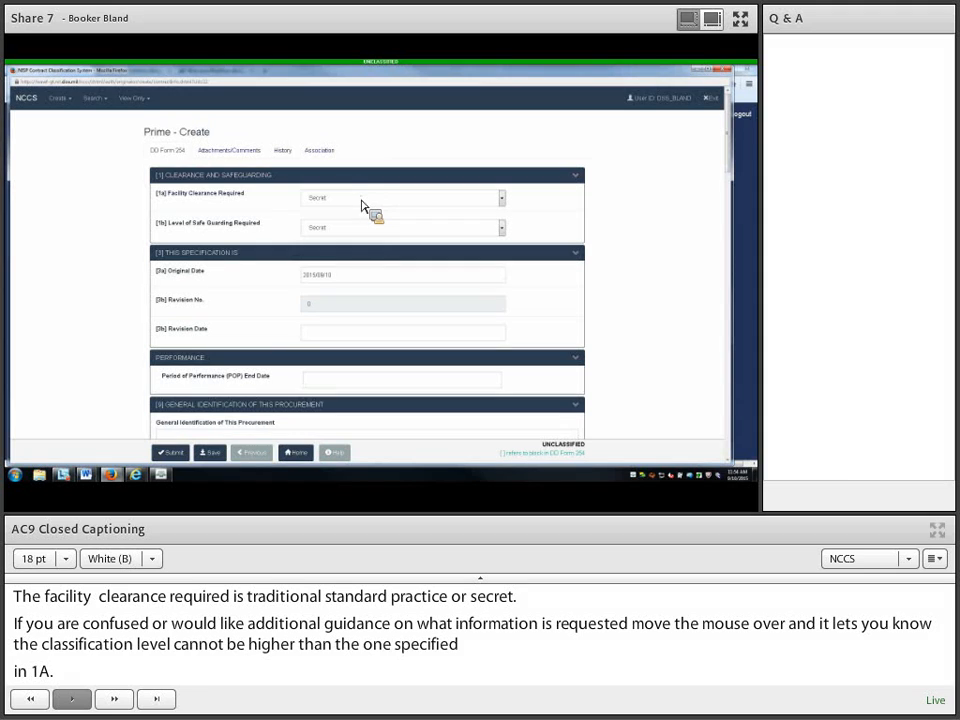
{"action": "mouse_move", "coordinate": [362, 206]}
{"action": "left_click", "coordinate": [338, 334]}
{"action": "left_click", "coordinate": [302, 343]}
Step: Set the Period of Performance End Date to 2016/06/07
{"action": "left_click", "coordinate": [332, 384]}
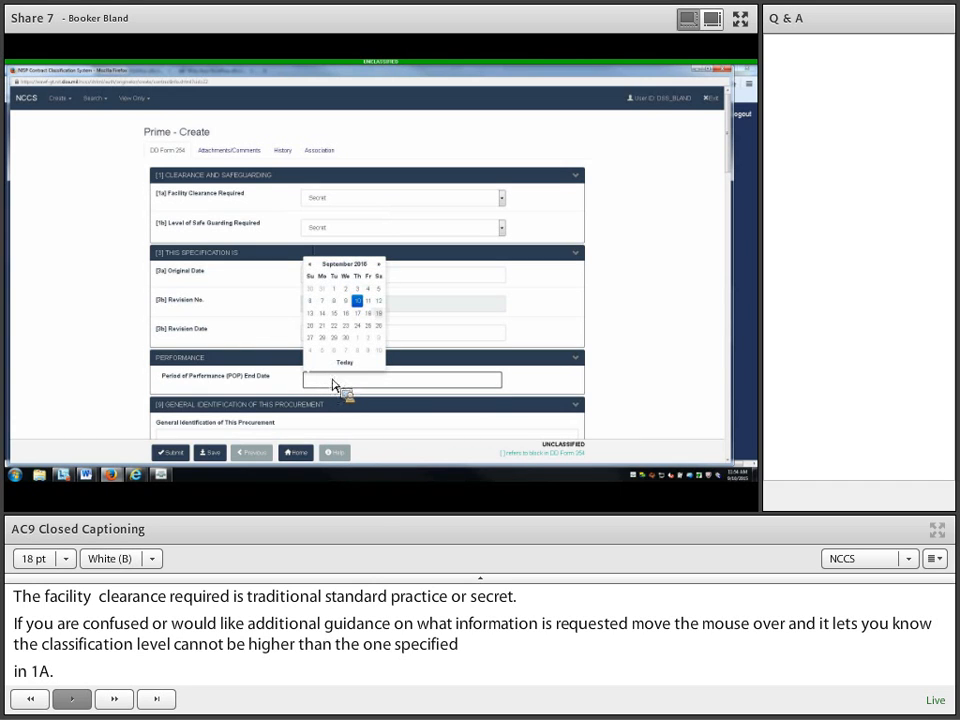
{"action": "left_click", "coordinate": [346, 266]}
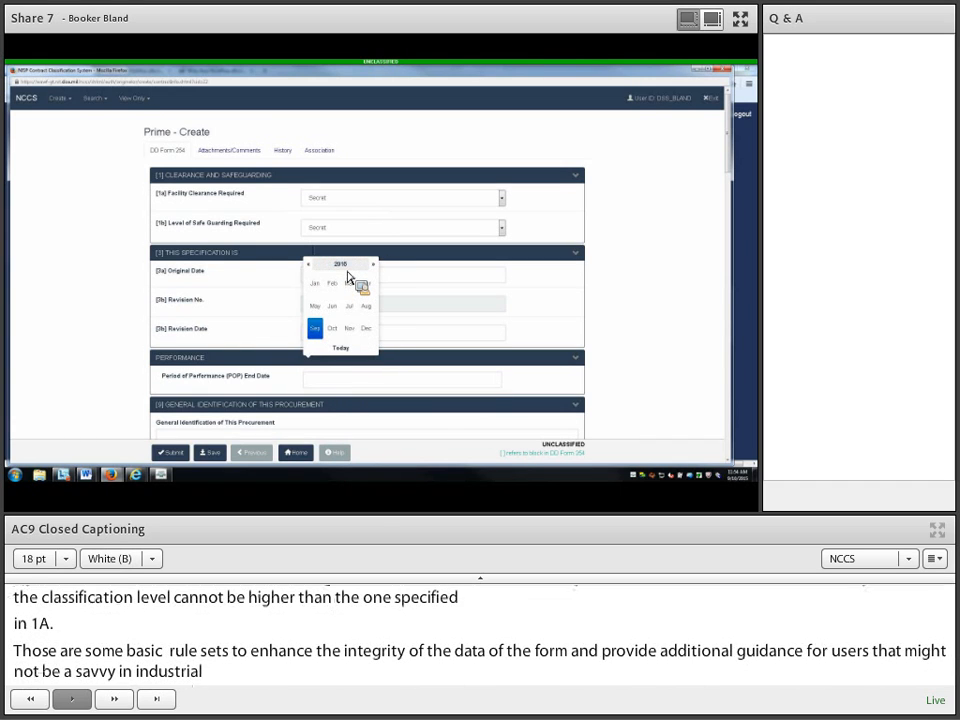
{"action": "left_click", "coordinate": [346, 266]}
{"action": "left_click", "coordinate": [358, 325]}
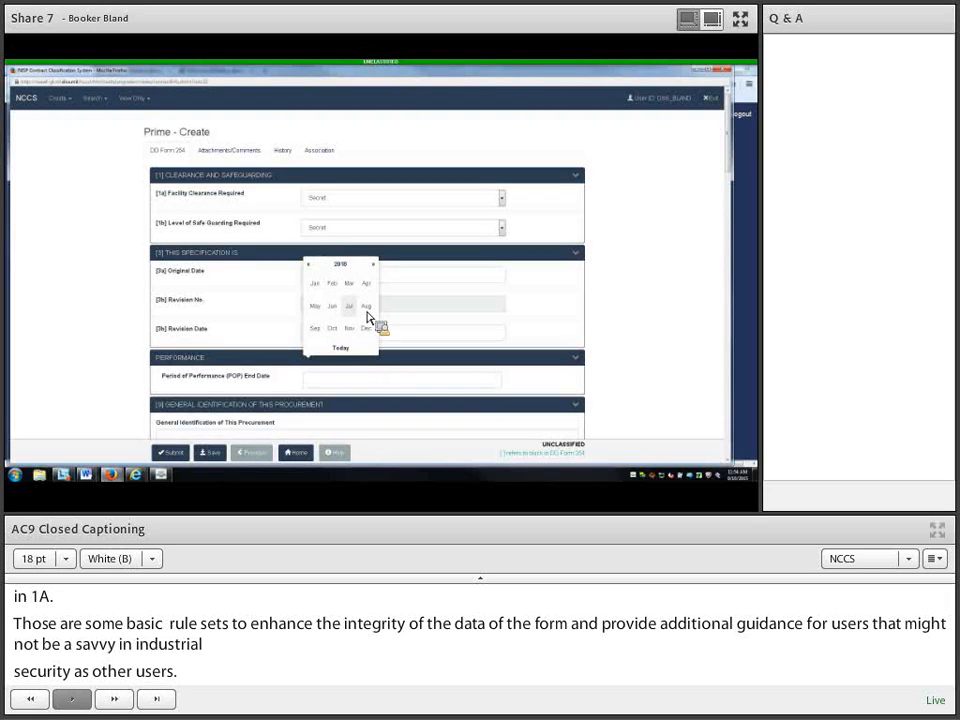
{"action": "left_click", "coordinate": [332, 313]}
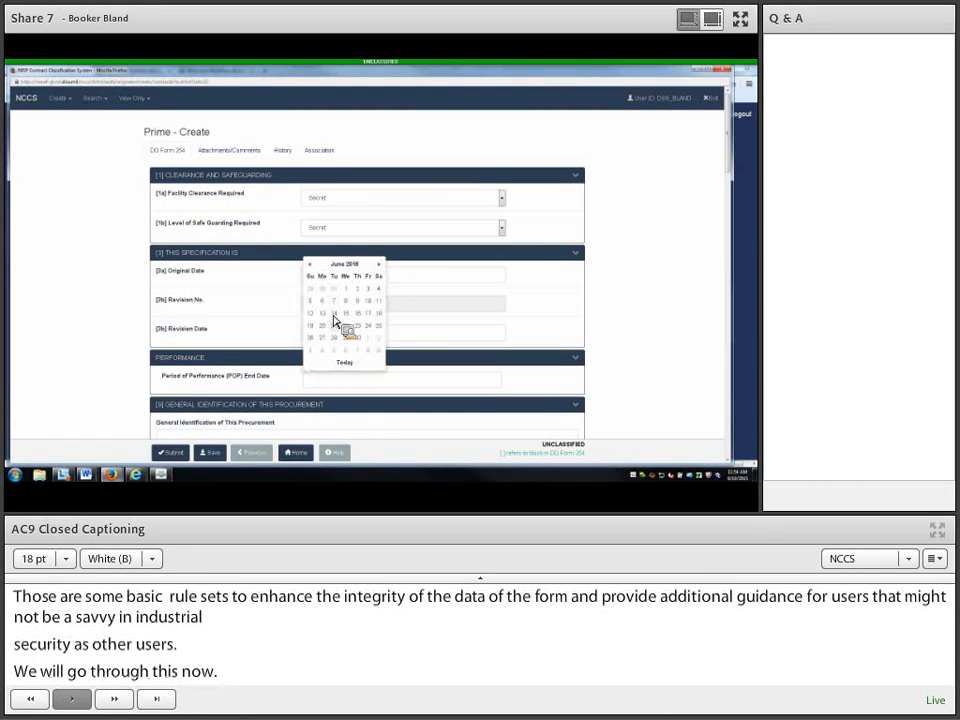
{"action": "left_click", "coordinate": [336, 301]}
{"action": "scroll", "coordinate": [88, 376], "scroll_direction": "down", "scroll_amount": 1}
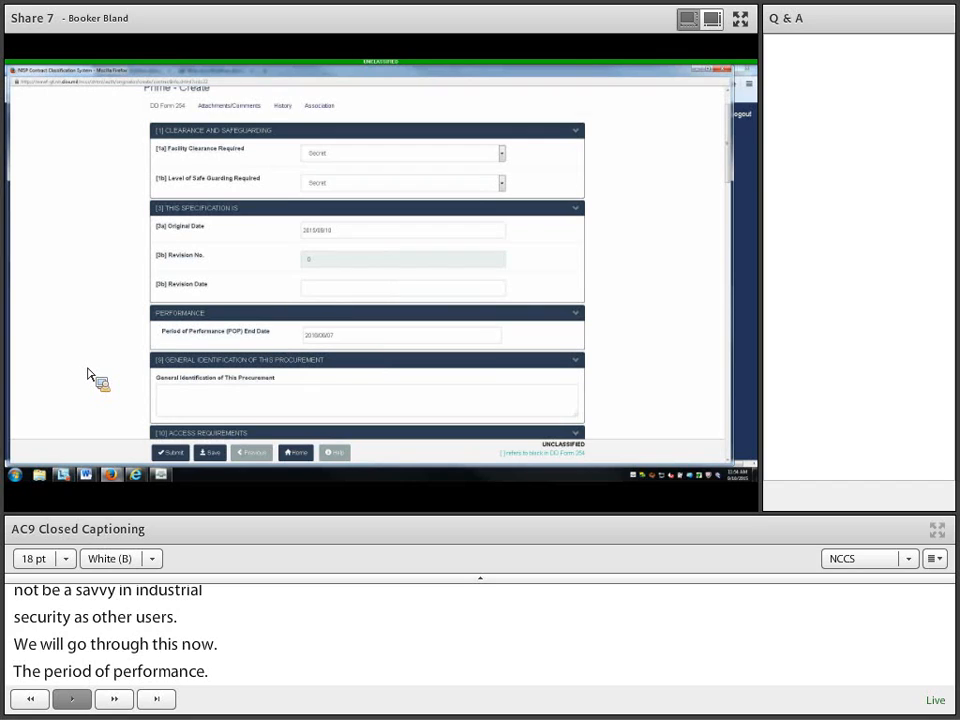
Step: Enter 'process' as the General Identification of This Procurement, correcting the earlier 'Procurement' text
{"action": "left_click", "coordinate": [176, 410]}
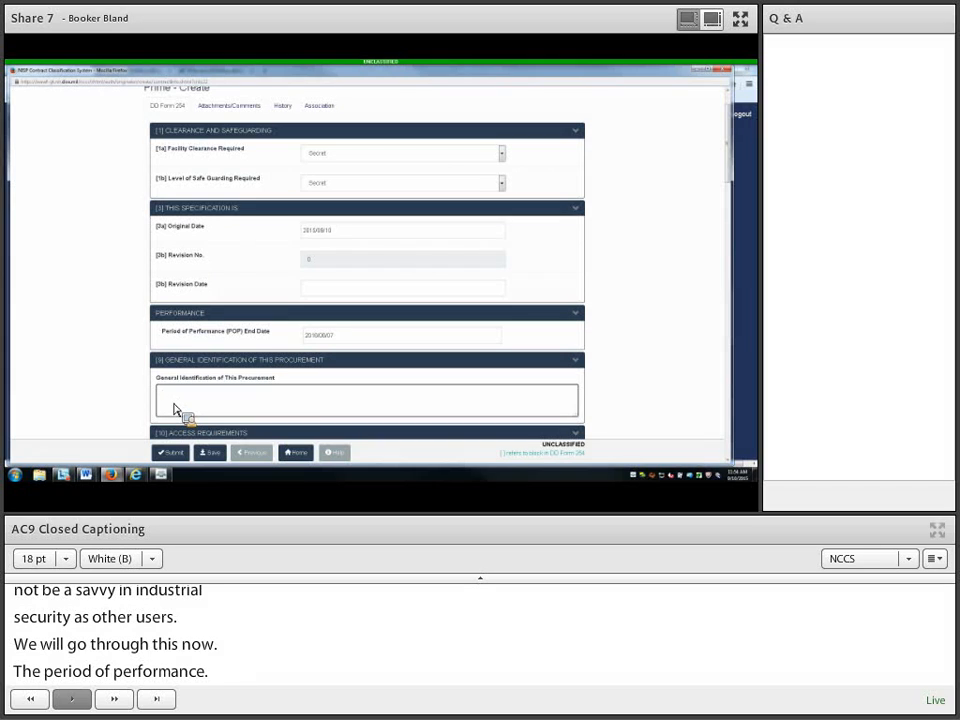
{"action": "type", "text": "Pro"}
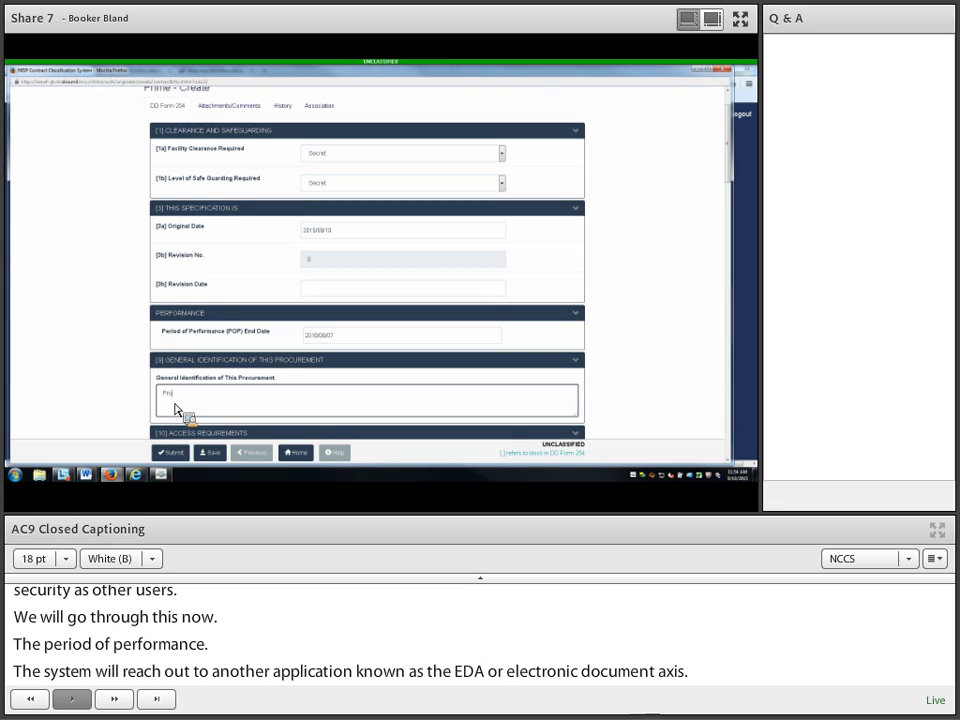
{"action": "type", "text": "cu"}
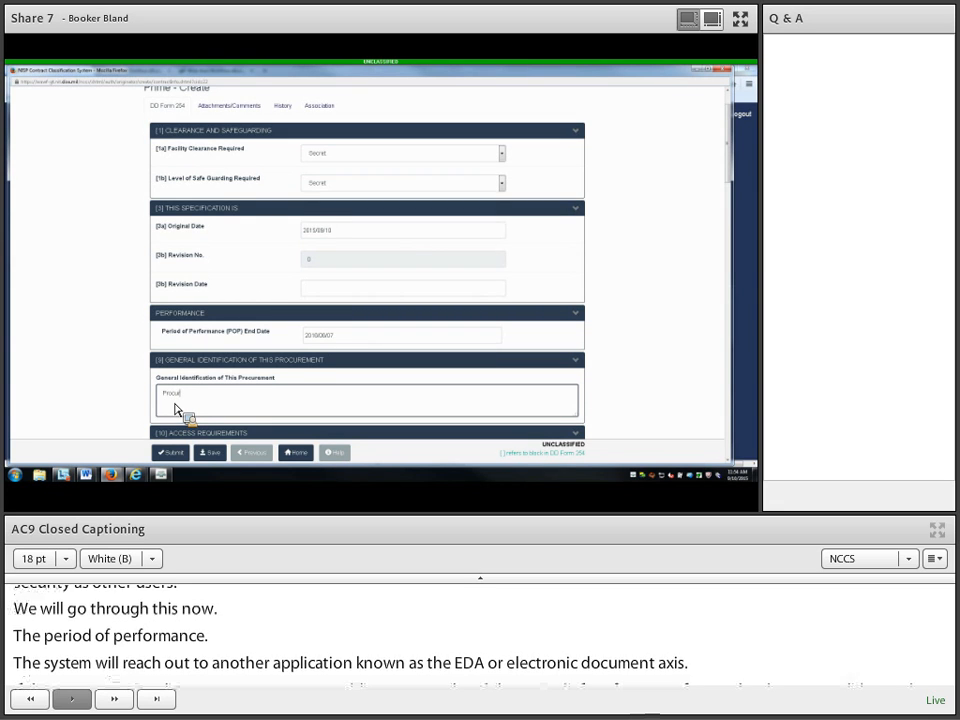
{"action": "type", "text": "rement"}
{"action": "scroll", "coordinate": [88, 355], "scroll_direction": "down", "scroll_amount": 3}
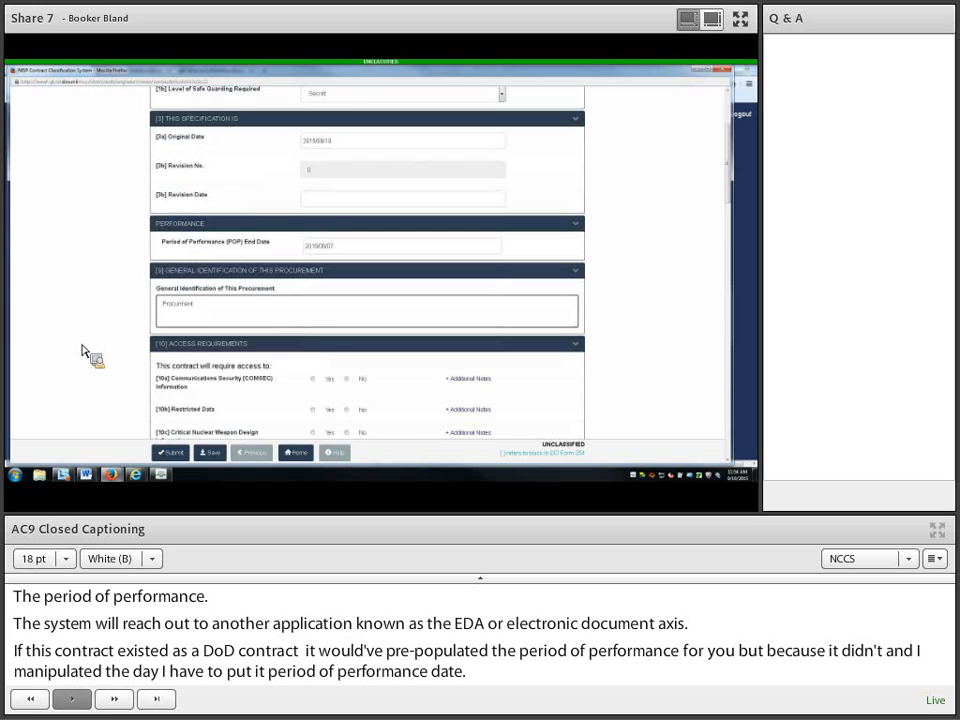
{"action": "scroll", "coordinate": [103, 362], "scroll_direction": "down", "scroll_amount": 5}
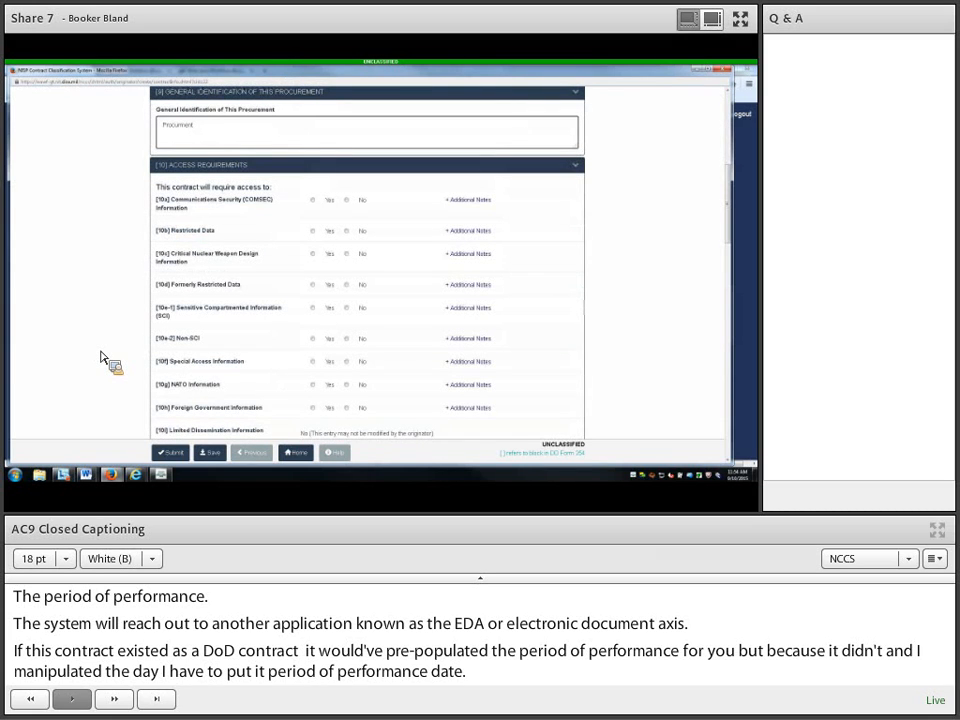
{"action": "key", "text": "BackSpace"}
{"action": "key", "text": "BackSpace"}
{"action": "key", "text": "BackSpace"}
{"action": "key", "text": "BackSpace"}
{"action": "key", "text": "BackSpace"}
{"action": "key", "text": "BackSpace"}
{"action": "key", "text": "BackSpace"}
{"action": "key", "text": "BackSpace"}
{"action": "key", "text": "BackSpace"}
{"action": "key", "text": "BackSpace"}
{"action": "key", "text": "BackSpace"}
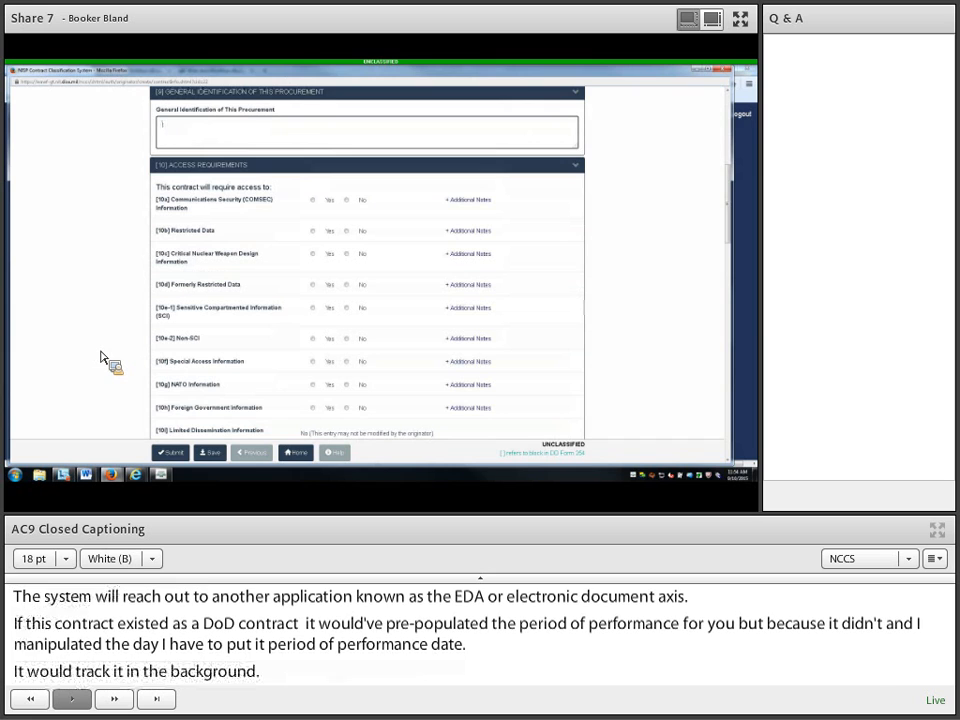
{"action": "type", "text": "pri"}
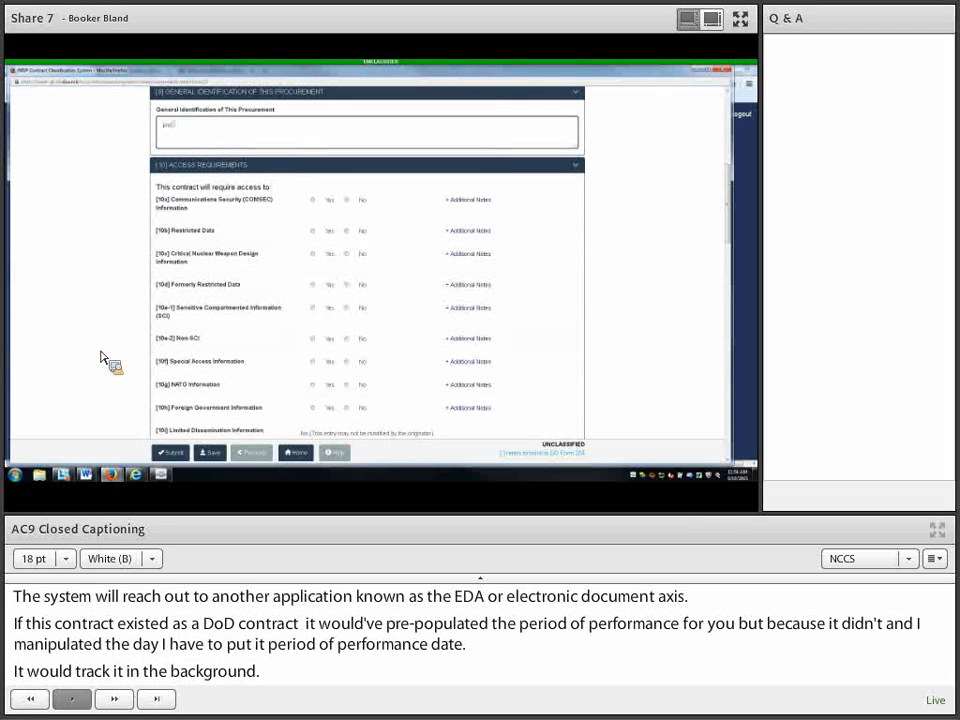
{"action": "type", "text": "cu"}
{"action": "key", "text": "BackSpace"}
{"action": "key", "text": "BackSpace"}
{"action": "key", "text": "BackSpace"}
{"action": "key", "text": "BackSpace"}
{"action": "type", "text": "rocess"}
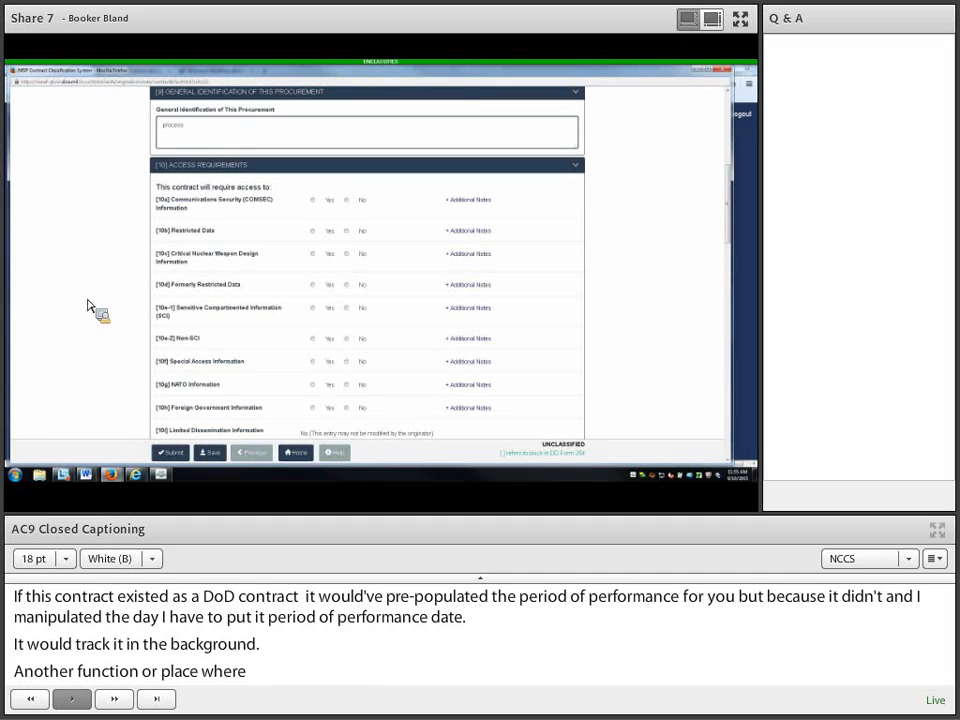
Step: In section 10, mark 10a COMSEC access No and 10b Restricted Data Yes
{"action": "scroll", "coordinate": [90, 298], "scroll_direction": "down", "scroll_amount": 2}
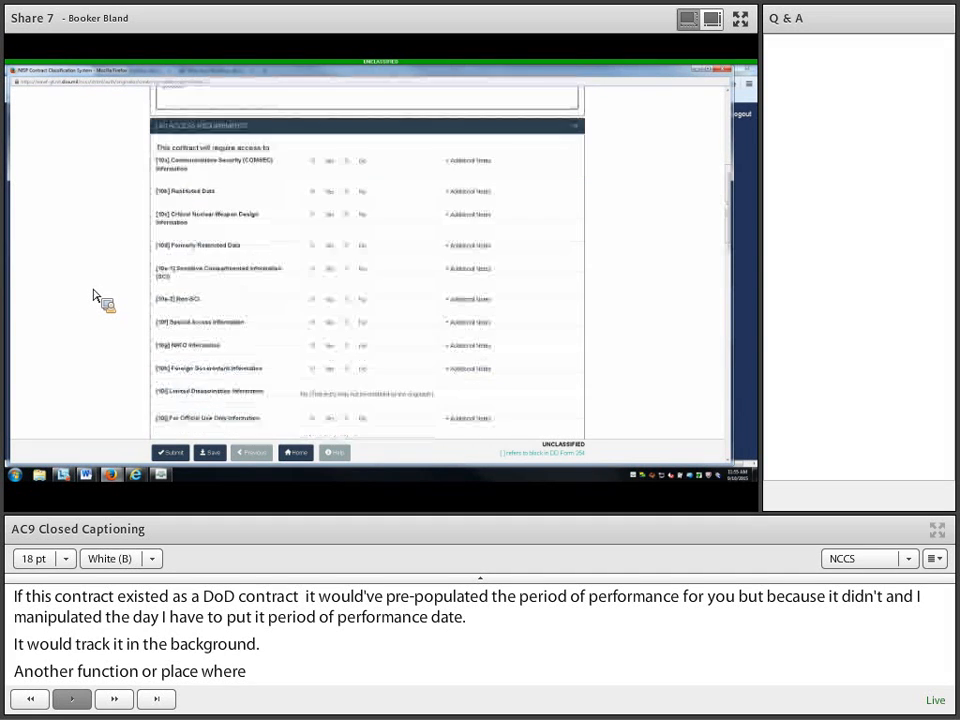
{"action": "scroll", "coordinate": [90, 298], "scroll_direction": "down", "scroll_amount": 3}
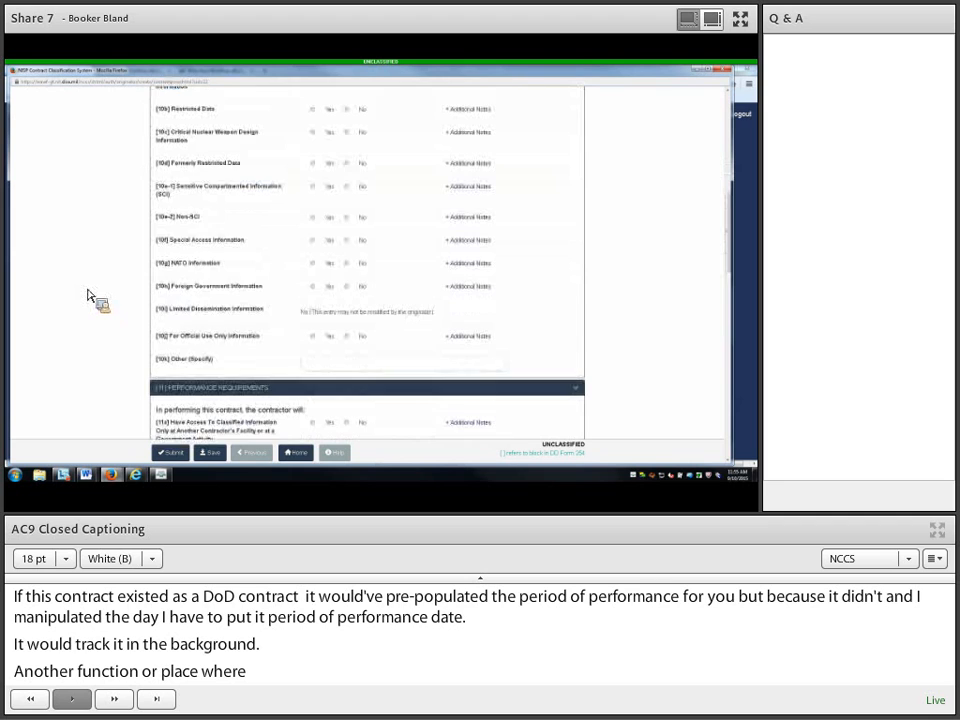
{"action": "scroll", "coordinate": [90, 297], "scroll_direction": "up", "scroll_amount": 3}
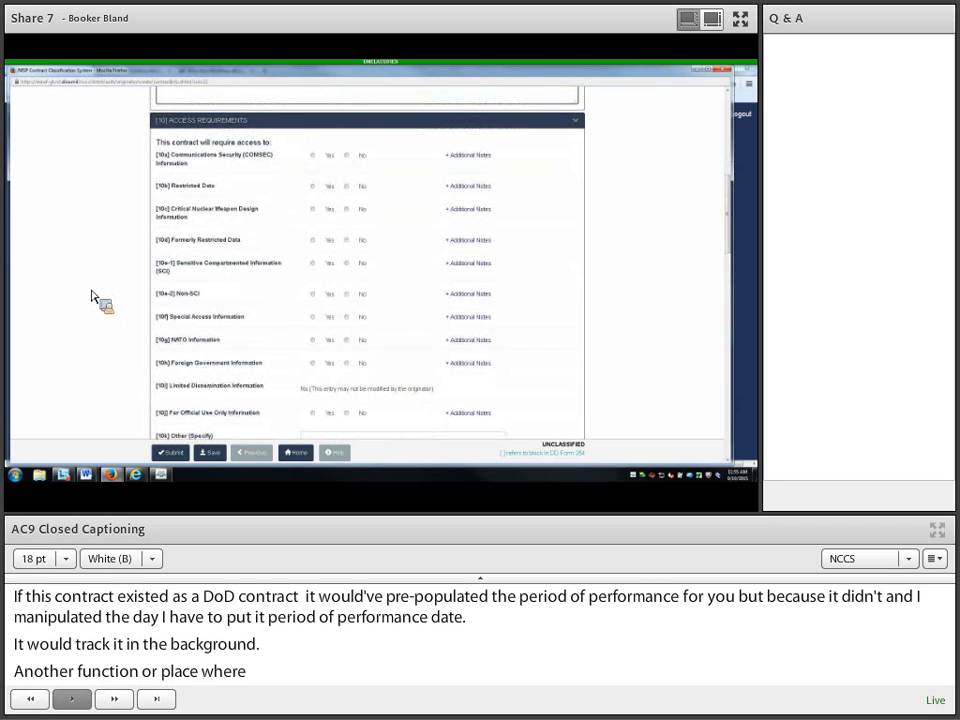
{"action": "left_click", "coordinate": [347, 155]}
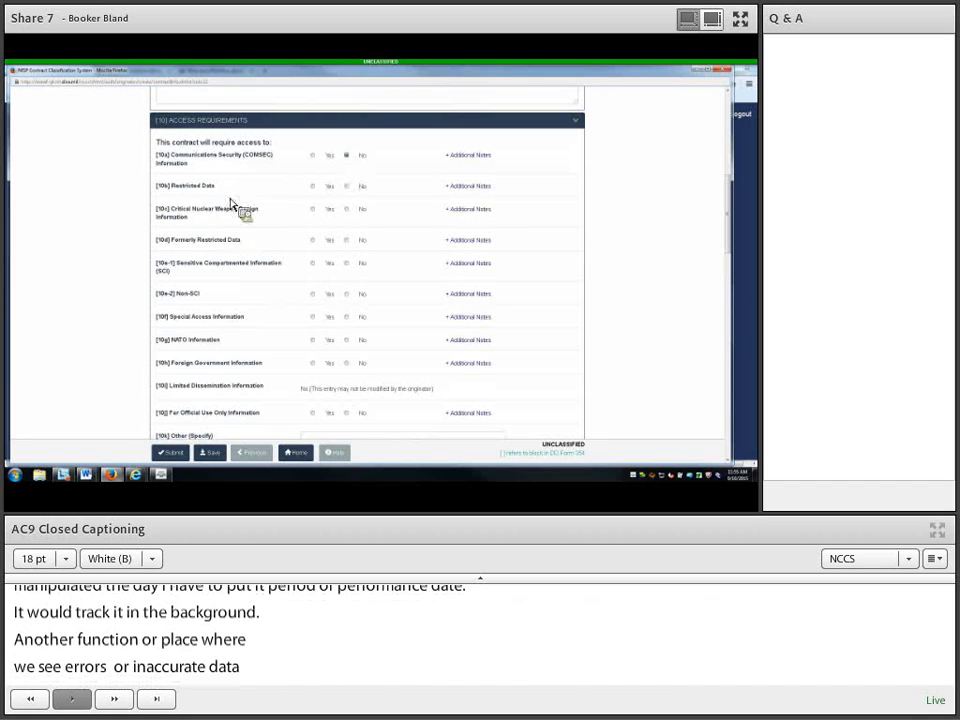
{"action": "left_click", "coordinate": [313, 187]}
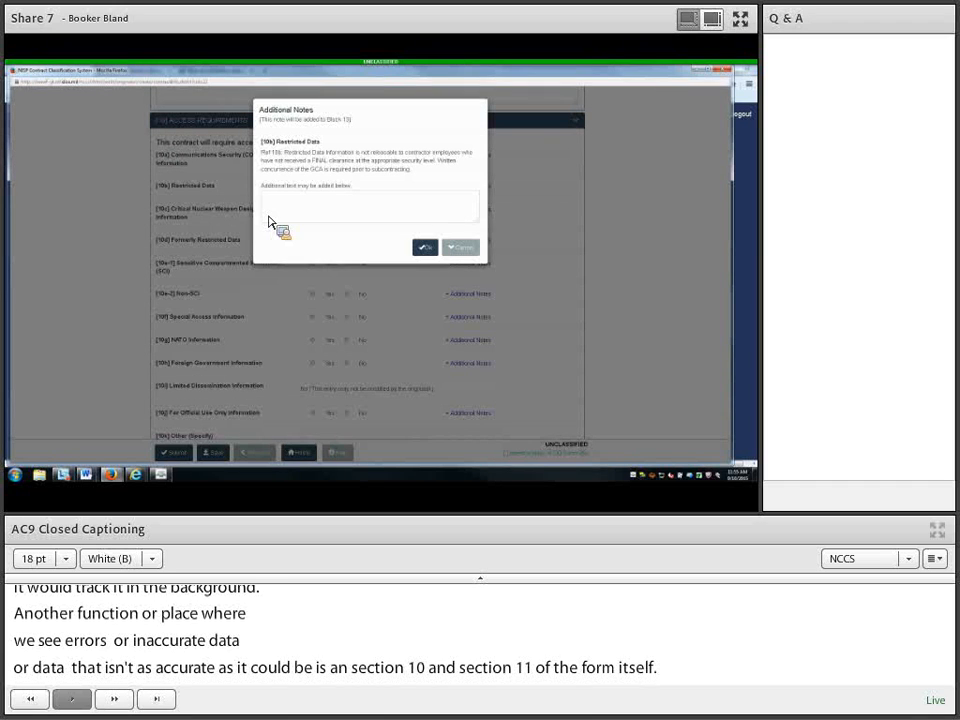
Step: Add 'addition' to the Restricted Data additional note and accept it
{"action": "left_click_drag", "start_coordinate": [268, 222], "coordinate": [285, 207]}
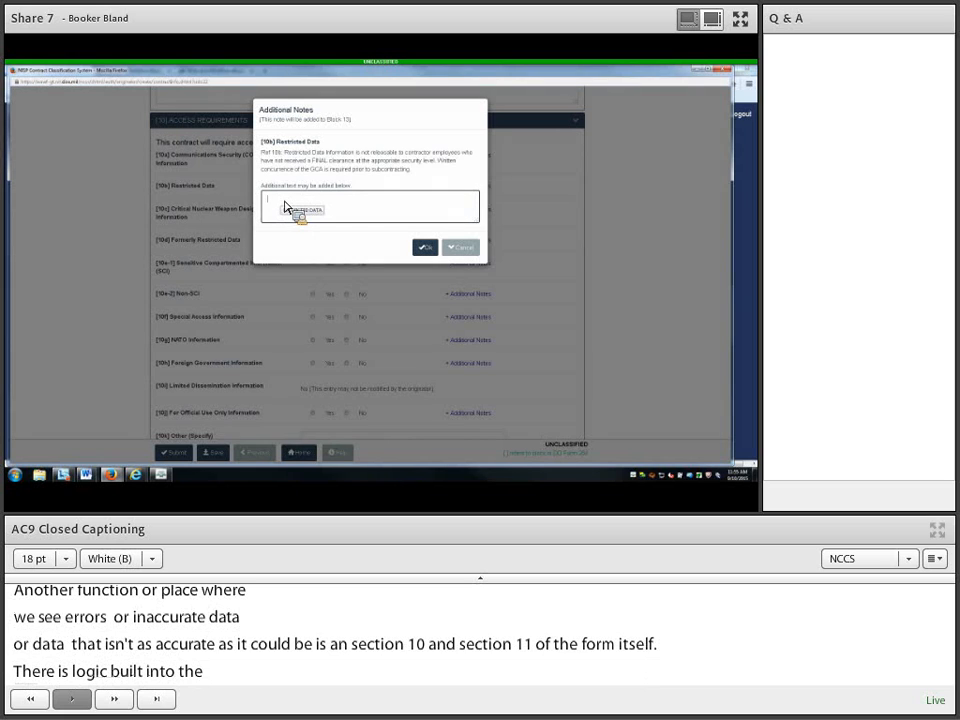
{"action": "type", "text": "addit"}
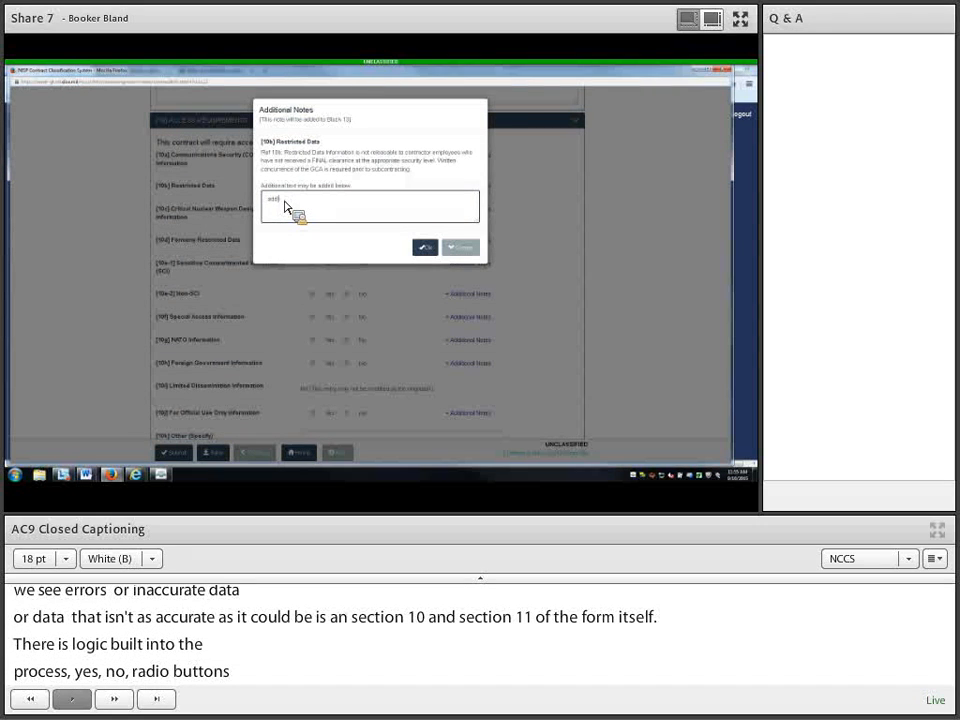
{"action": "type", "text": "ion"}
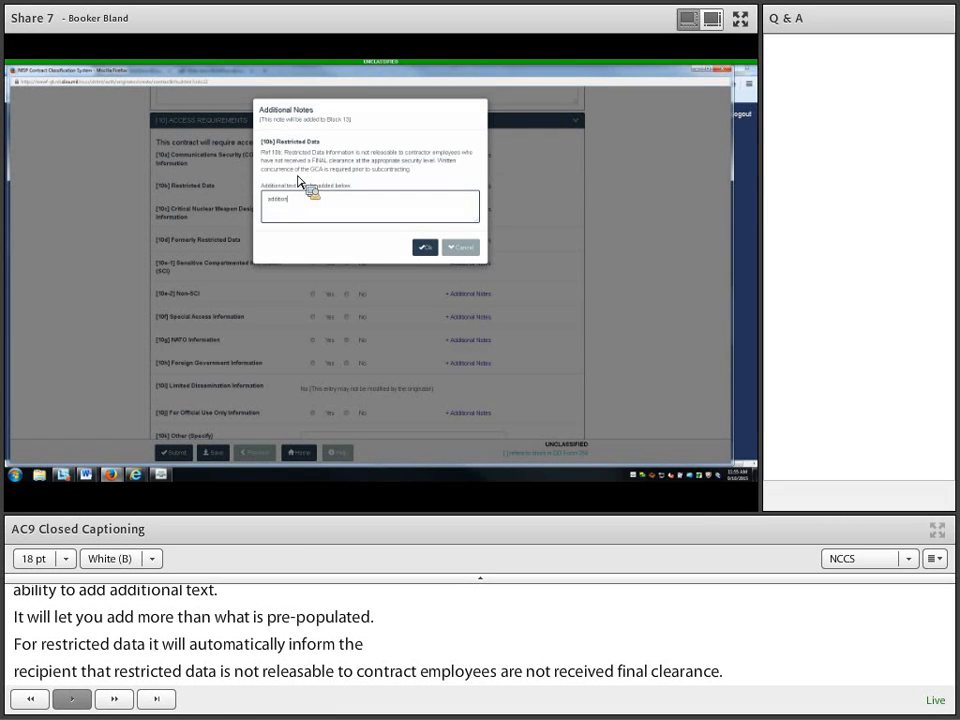
{"action": "left_click", "coordinate": [430, 249]}
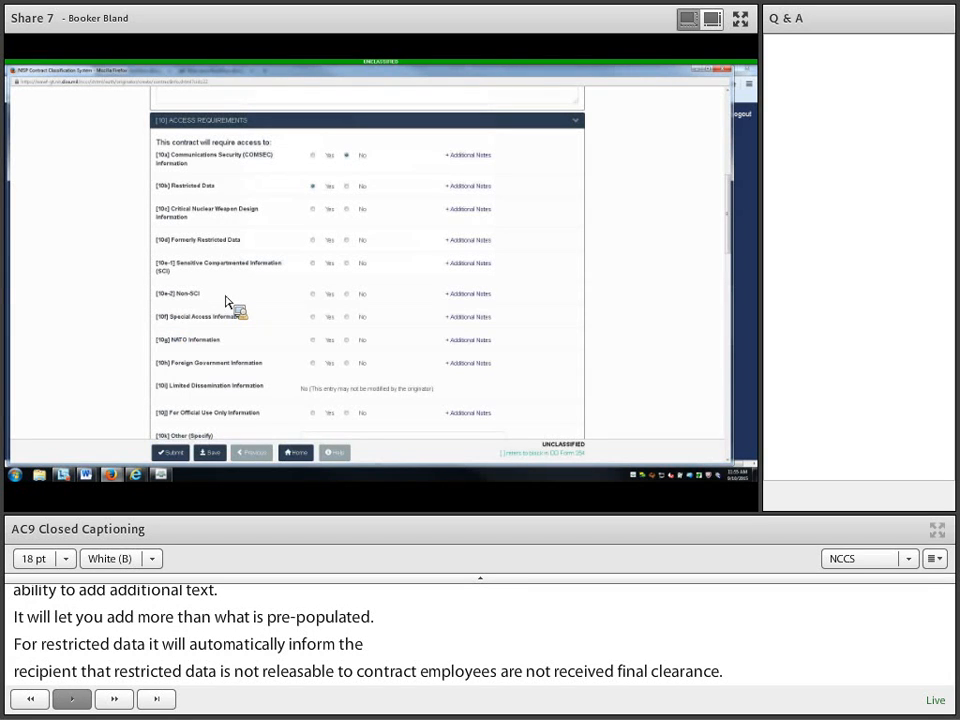
Step: Answer No for 10c–10g and 10j: nuclear design, FRD, Non-SCI, special access, NATO, FOUO
{"action": "left_click", "coordinate": [347, 210]}
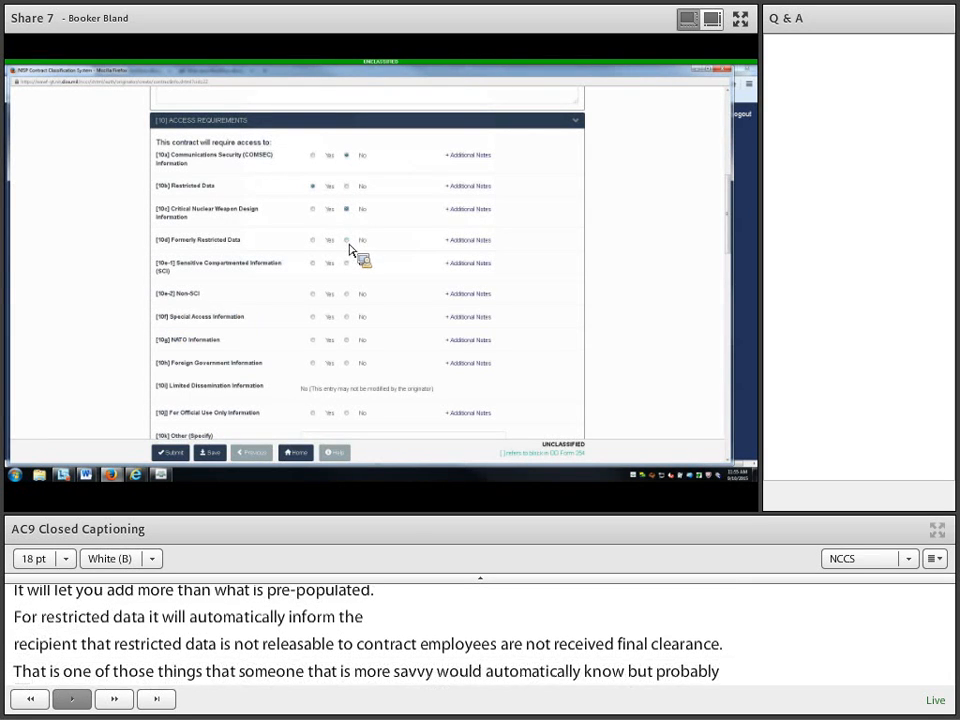
{"action": "left_click", "coordinate": [347, 241]}
{"action": "left_click", "coordinate": [348, 294]}
{"action": "left_click", "coordinate": [347, 317]}
{"action": "left_click", "coordinate": [347, 340]}
{"action": "left_click", "coordinate": [347, 412]}
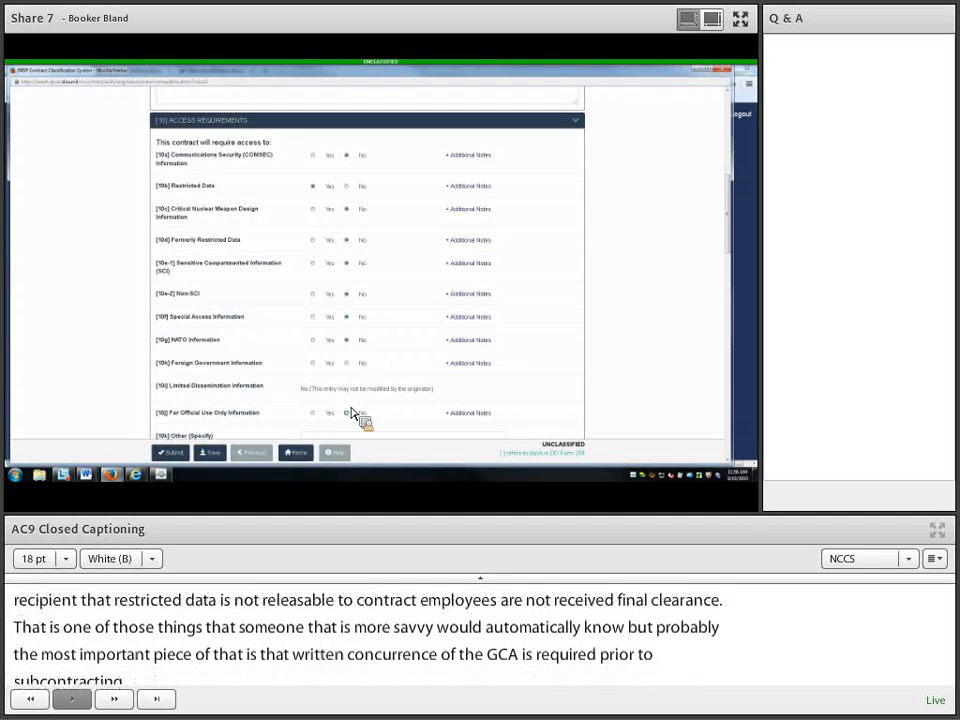
{"action": "scroll", "coordinate": [350, 424], "scroll_direction": "down", "scroll_amount": 3}
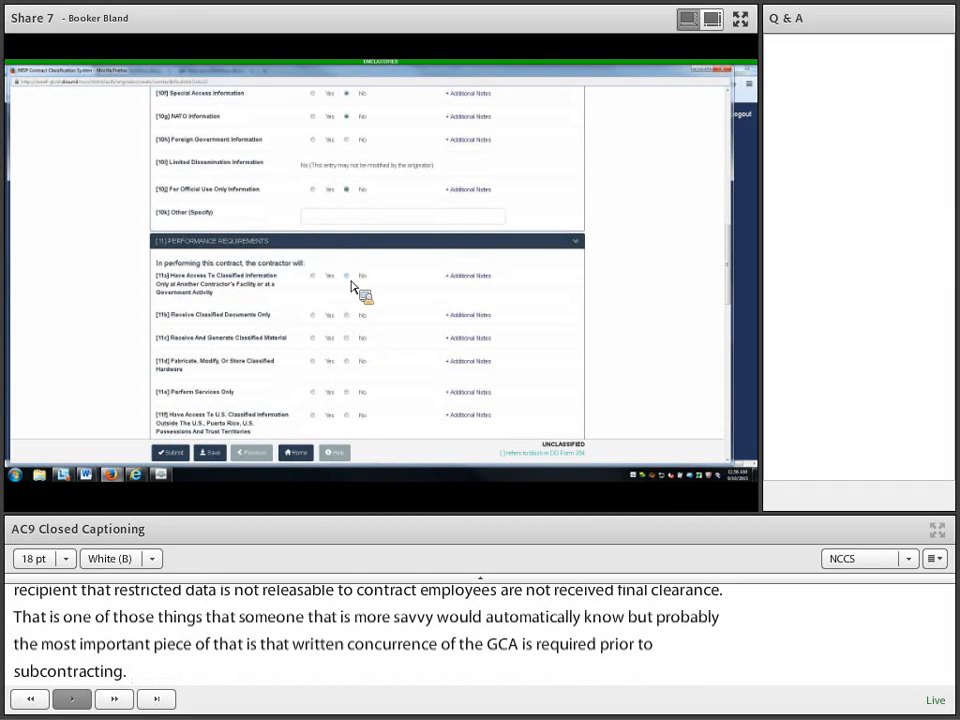
Step: Answer No for 11b, 11f, 11g, 11h, 11i and 11k, including COMSEC, Tempest and courier service
{"action": "left_click", "coordinate": [346, 315]}
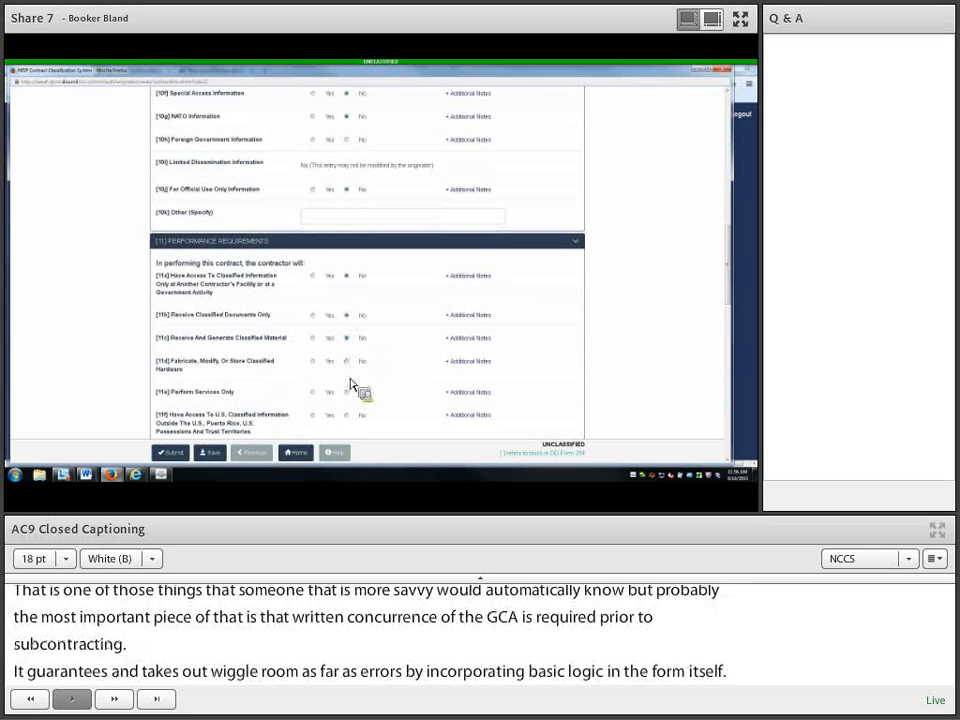
{"action": "scroll", "coordinate": [371, 340], "scroll_direction": "down", "scroll_amount": 1}
{"action": "scroll", "coordinate": [371, 340], "scroll_direction": "down", "scroll_amount": 3}
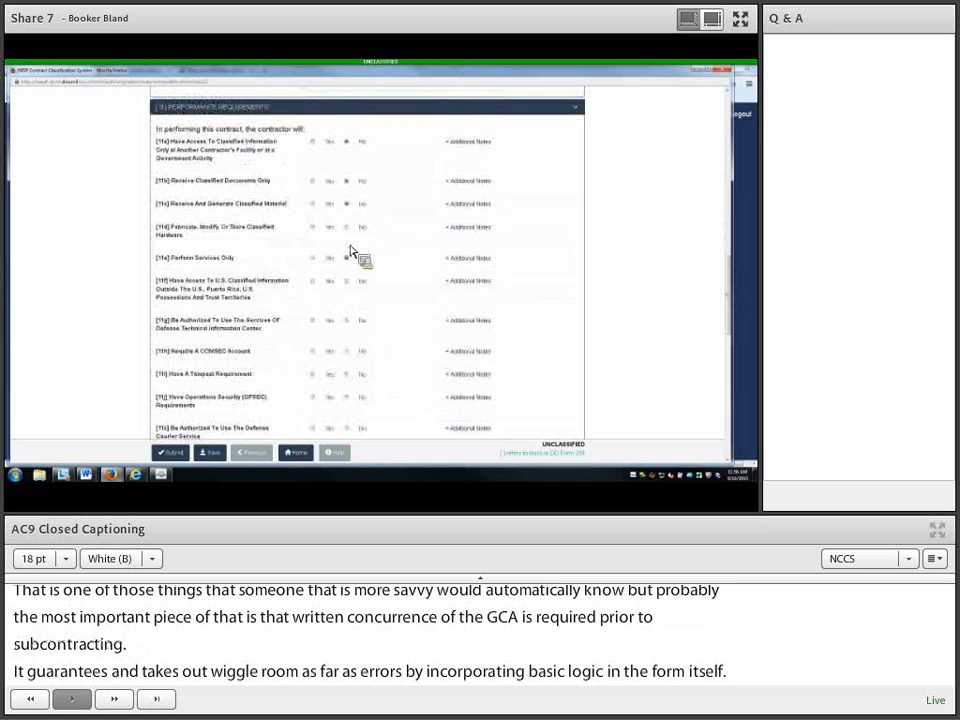
{"action": "left_click", "coordinate": [347, 281]}
{"action": "left_click", "coordinate": [346, 320]}
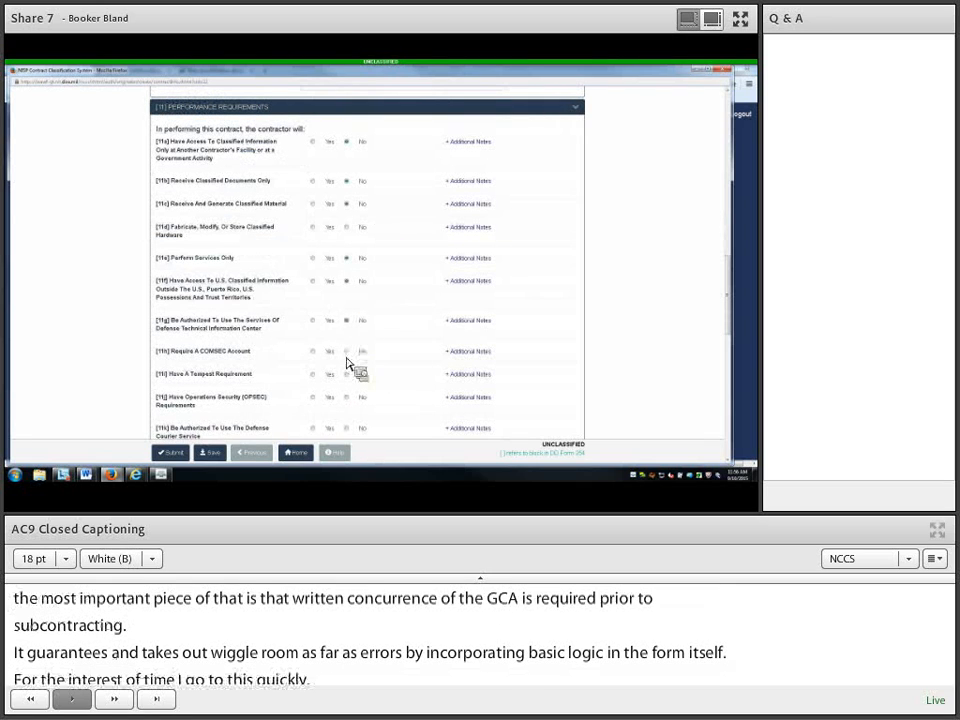
{"action": "left_click", "coordinate": [348, 352]}
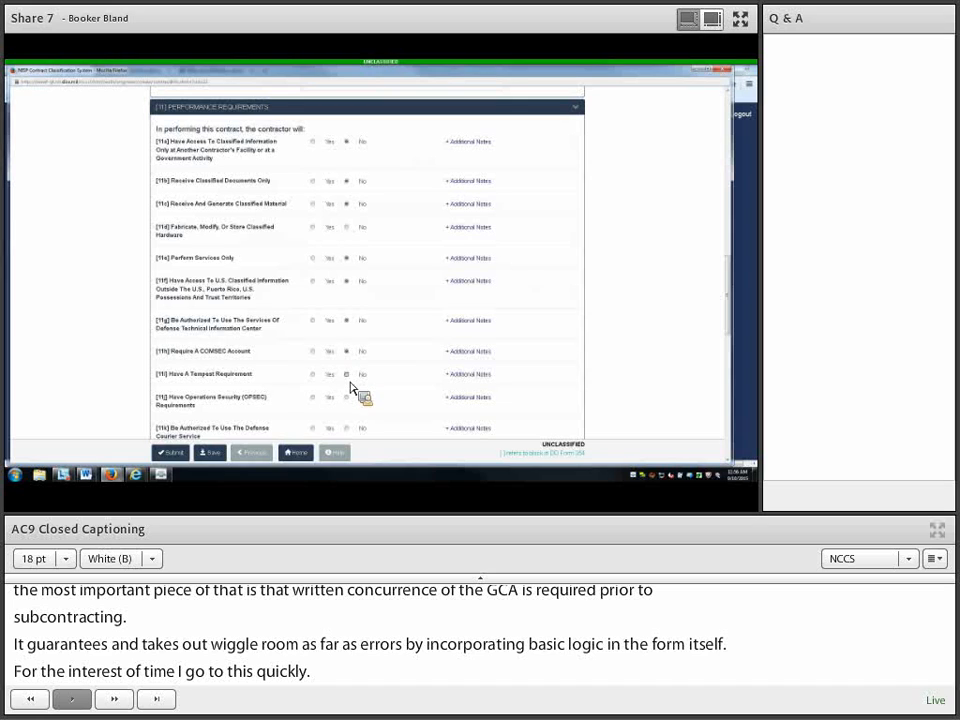
{"action": "left_click", "coordinate": [347, 375]}
{"action": "left_click", "coordinate": [346, 428]}
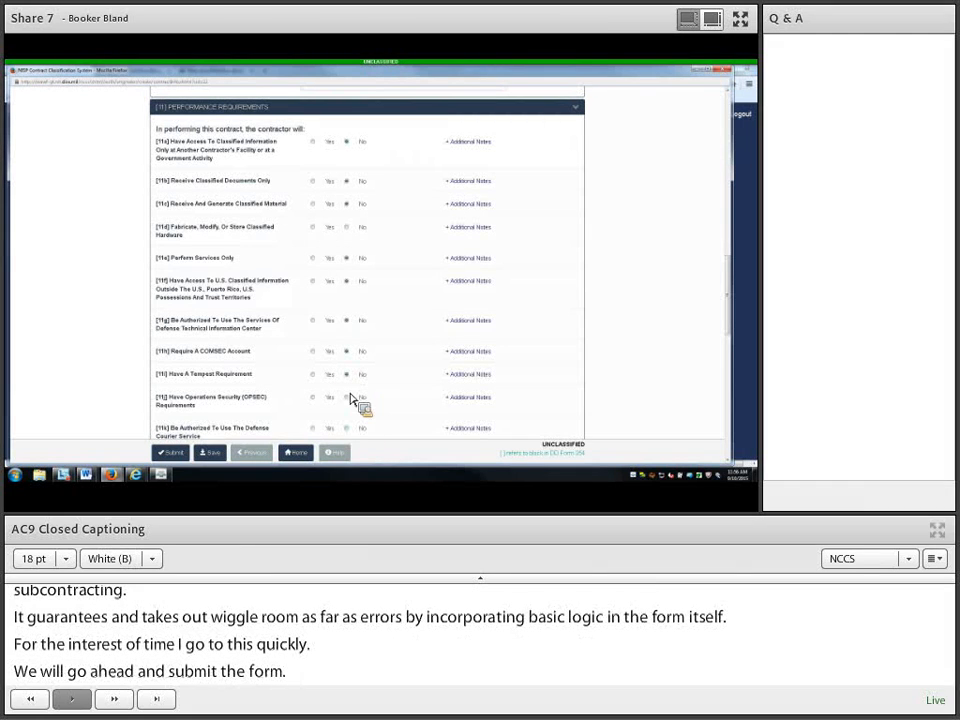
{"action": "scroll", "coordinate": [348, 405], "scroll_direction": "down", "scroll_amount": 1}
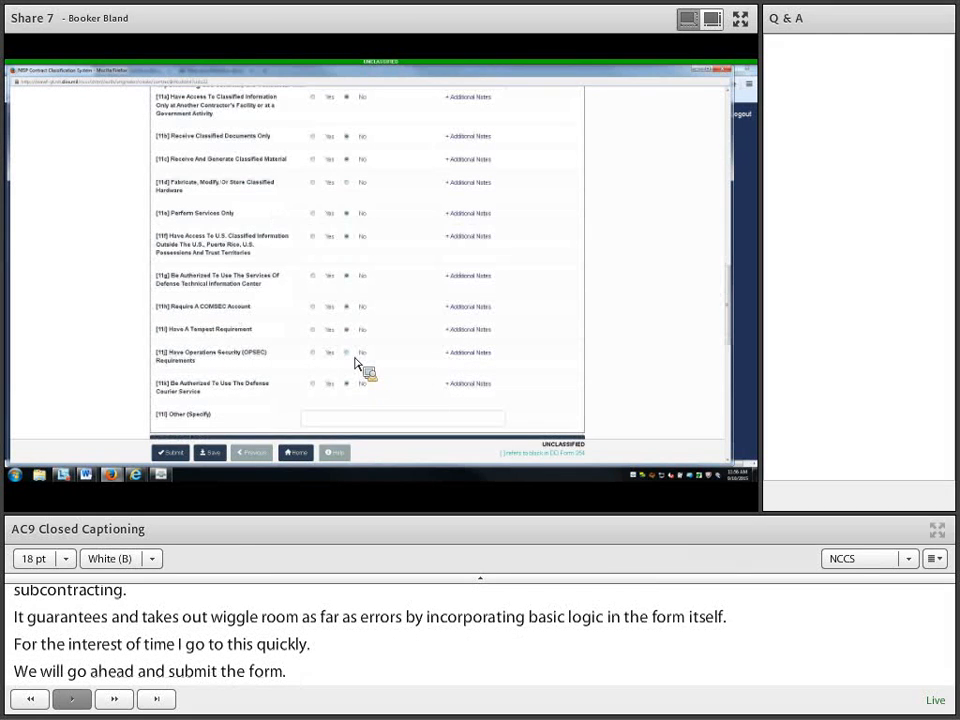
{"action": "scroll", "coordinate": [348, 360], "scroll_direction": "down", "scroll_amount": 2}
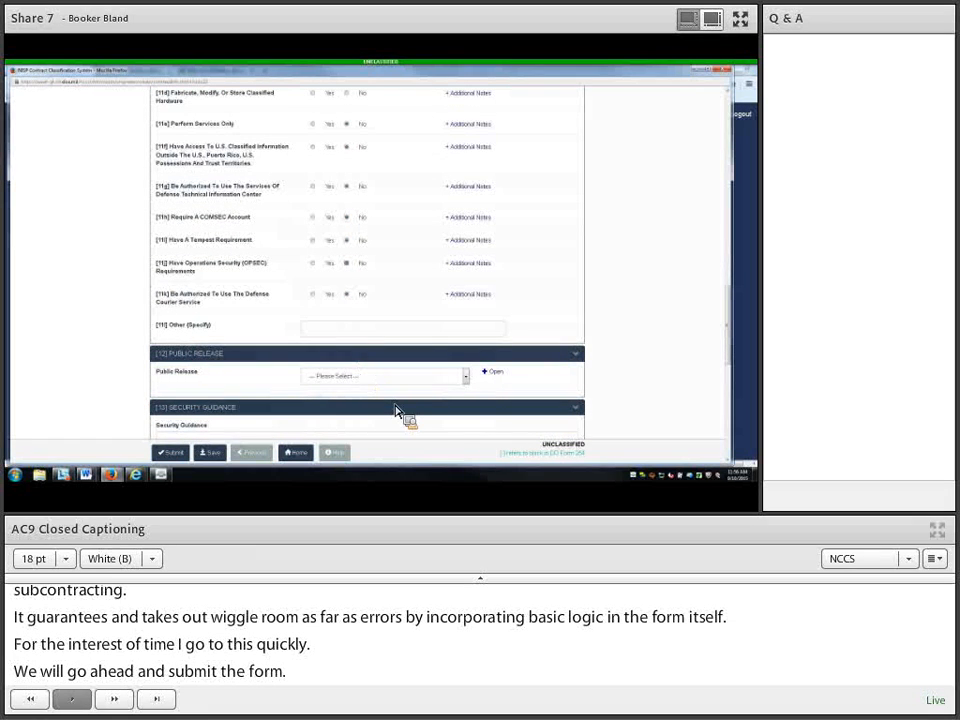
Step: Choose DIRECT as the Public Release type and open its release details dialog
{"action": "left_click", "coordinate": [467, 378]}
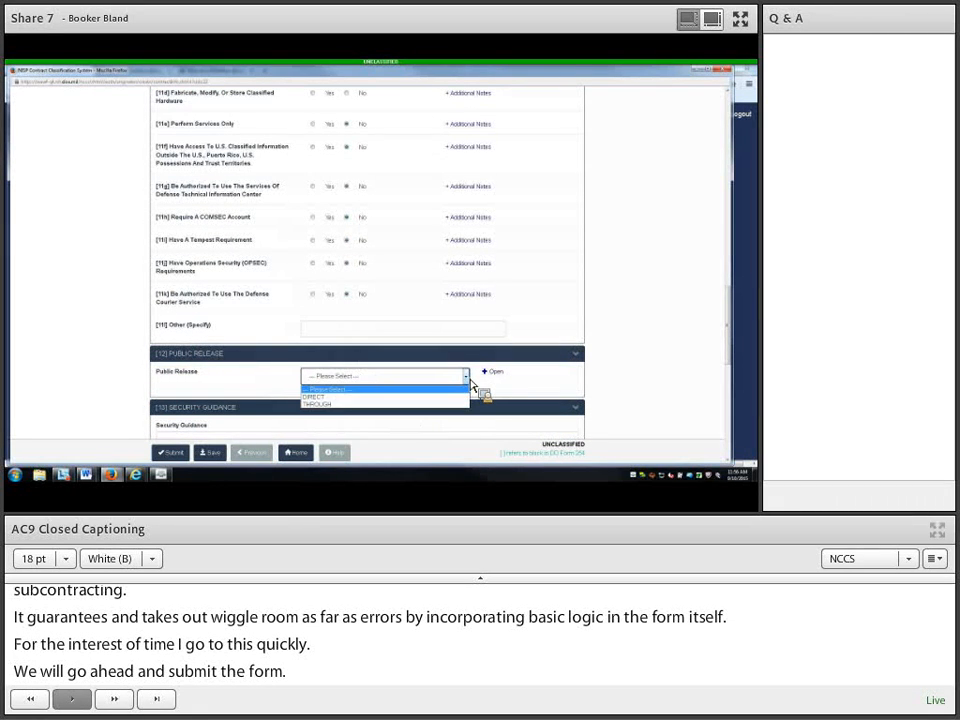
{"action": "left_click", "coordinate": [360, 395]}
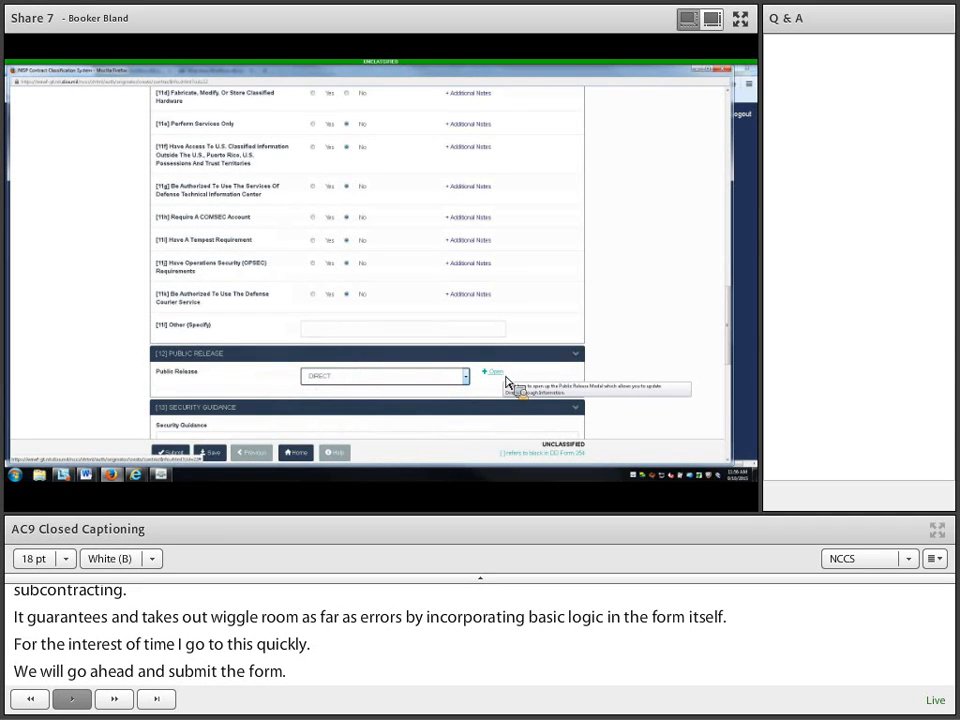
{"action": "left_click", "coordinate": [506, 381]}
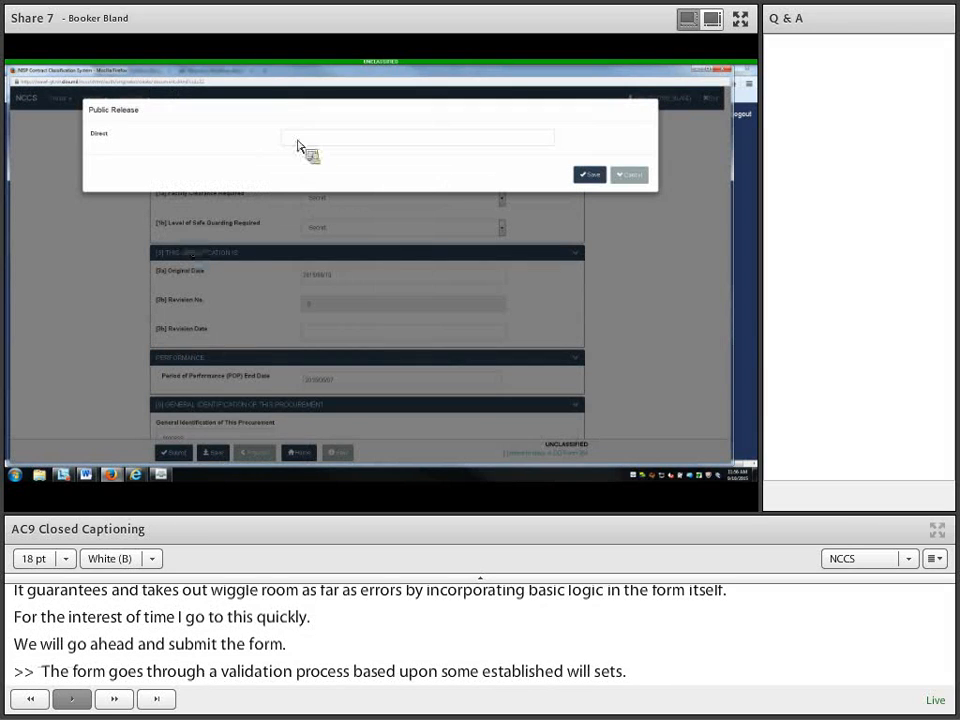
Step: Enter GCA as the Direct release authority and save the Public Release details
{"action": "left_click", "coordinate": [299, 145]}
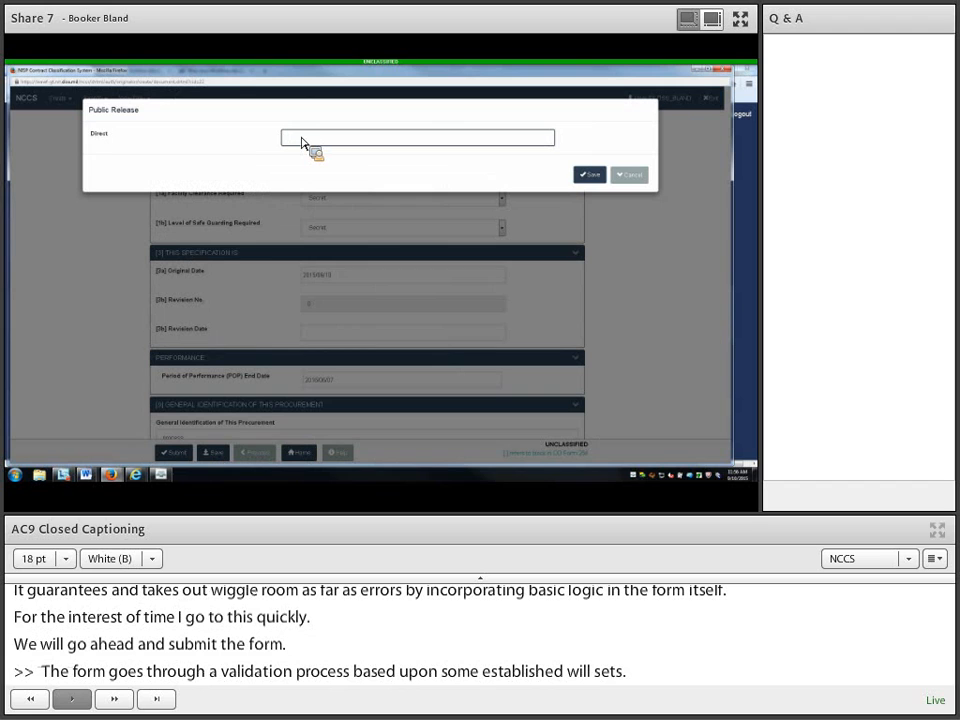
{"action": "type", "text": "DCAAut"}
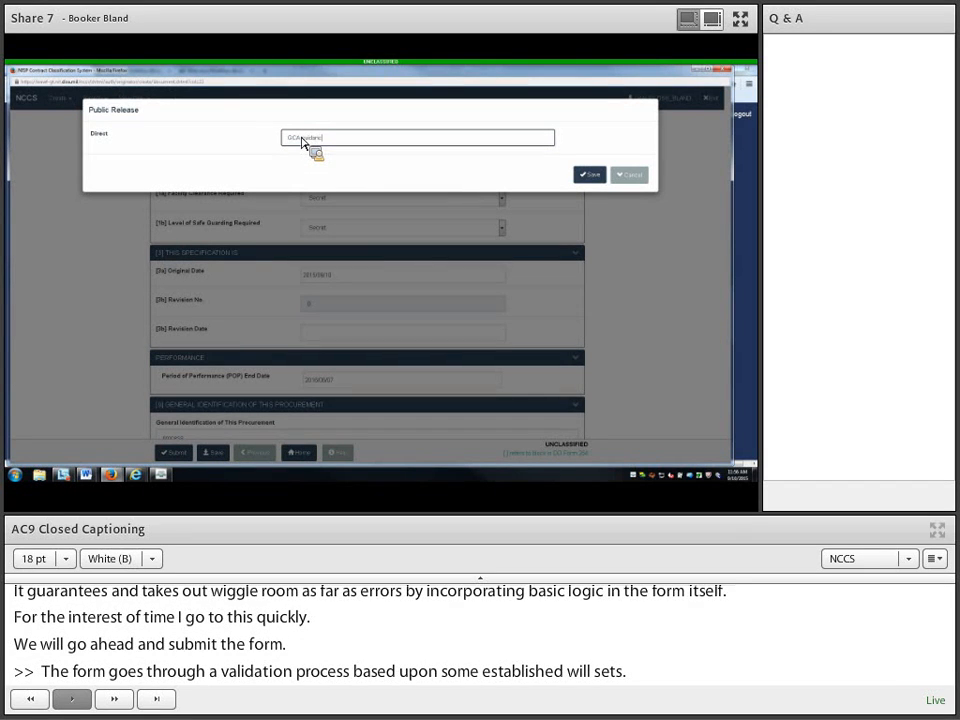
{"action": "key", "text": "BackSpace"}
{"action": "key", "text": "BackSpace"}
{"action": "key", "text": "BackSpace"}
{"action": "key", "text": "BackSpace"}
{"action": "key", "text": "BackSpace"}
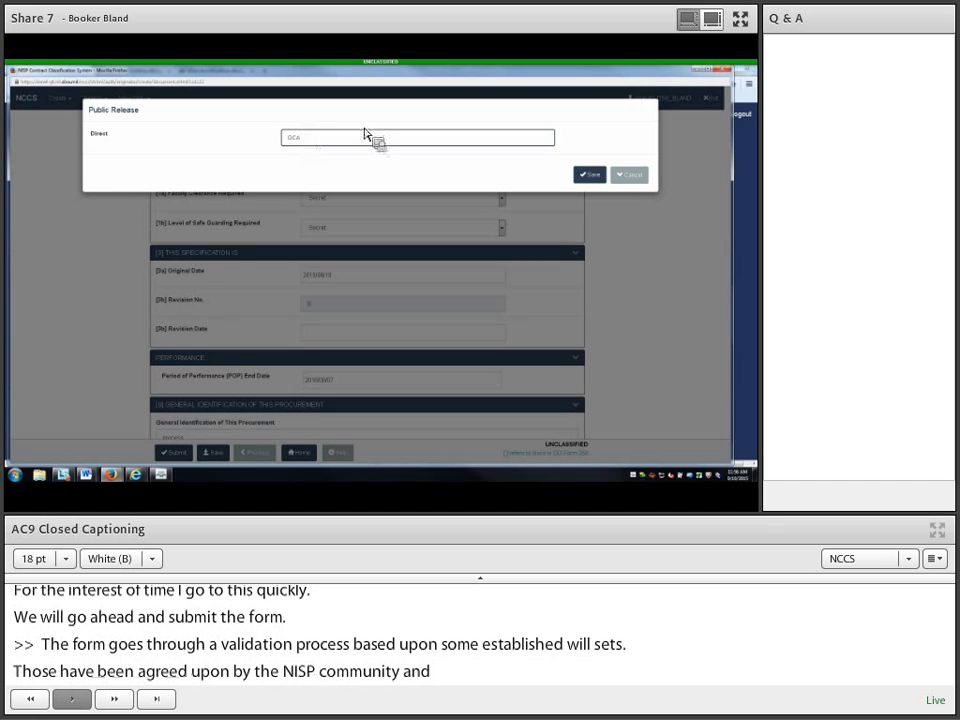
{"action": "left_click", "coordinate": [590, 176]}
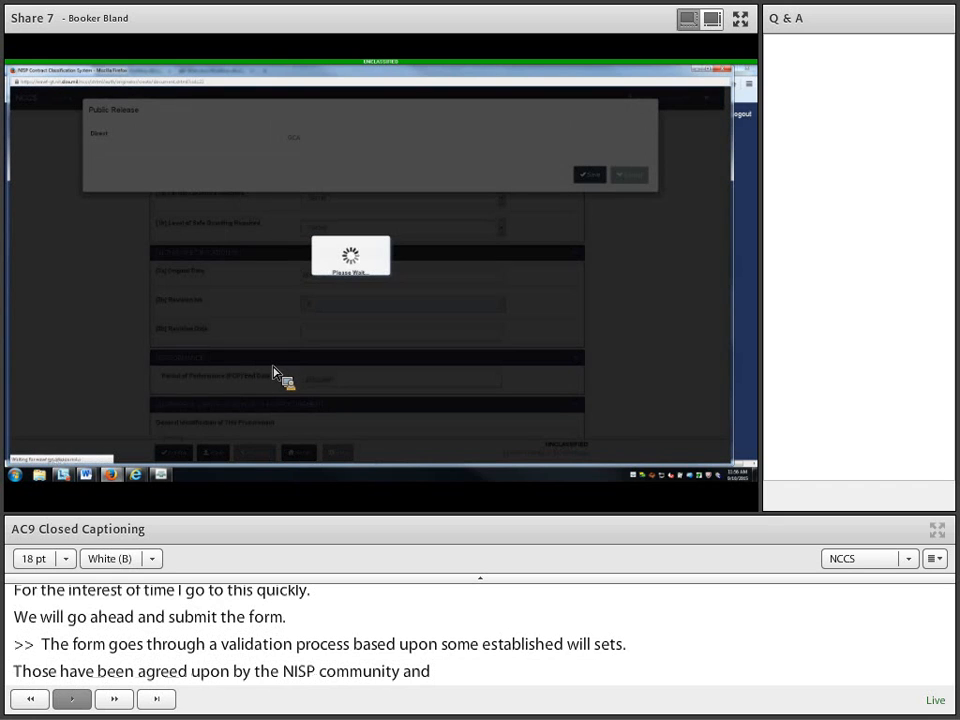
{"action": "scroll", "coordinate": [280, 373], "scroll_direction": "down", "scroll_amount": 5}
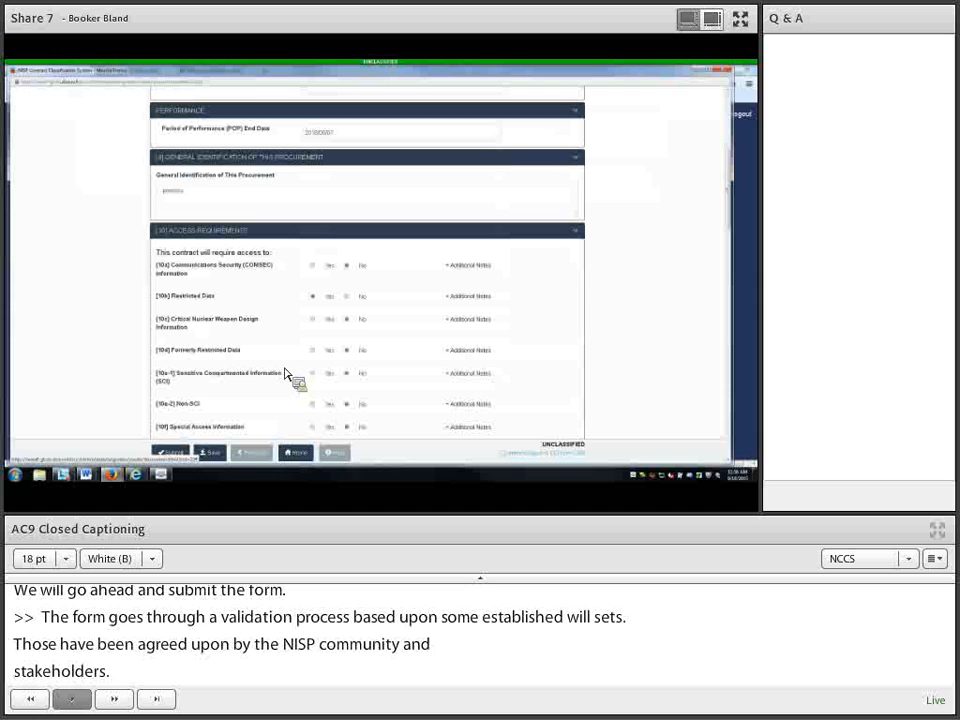
Step: Scroll through blocks 13 to 17, Security Guidance to Required Distribution, all still blank
{"action": "scroll", "coordinate": [285, 373], "scroll_direction": "down", "scroll_amount": 10}
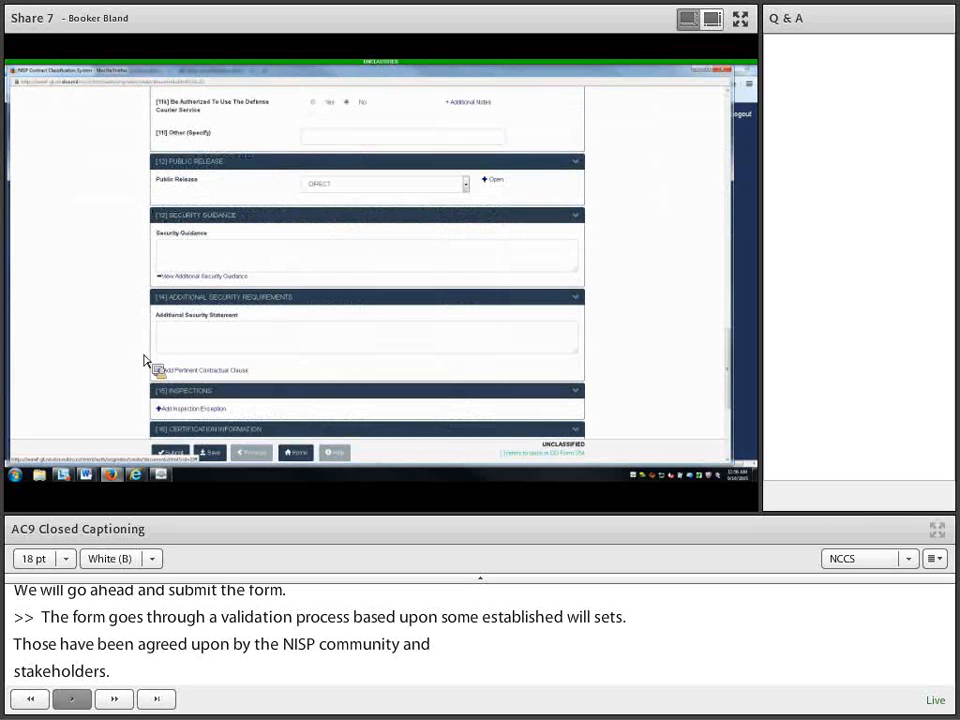
{"action": "scroll", "coordinate": [145, 362], "scroll_direction": "down", "scroll_amount": 1}
{"action": "scroll", "coordinate": [146, 310], "scroll_direction": "down", "scroll_amount": 2}
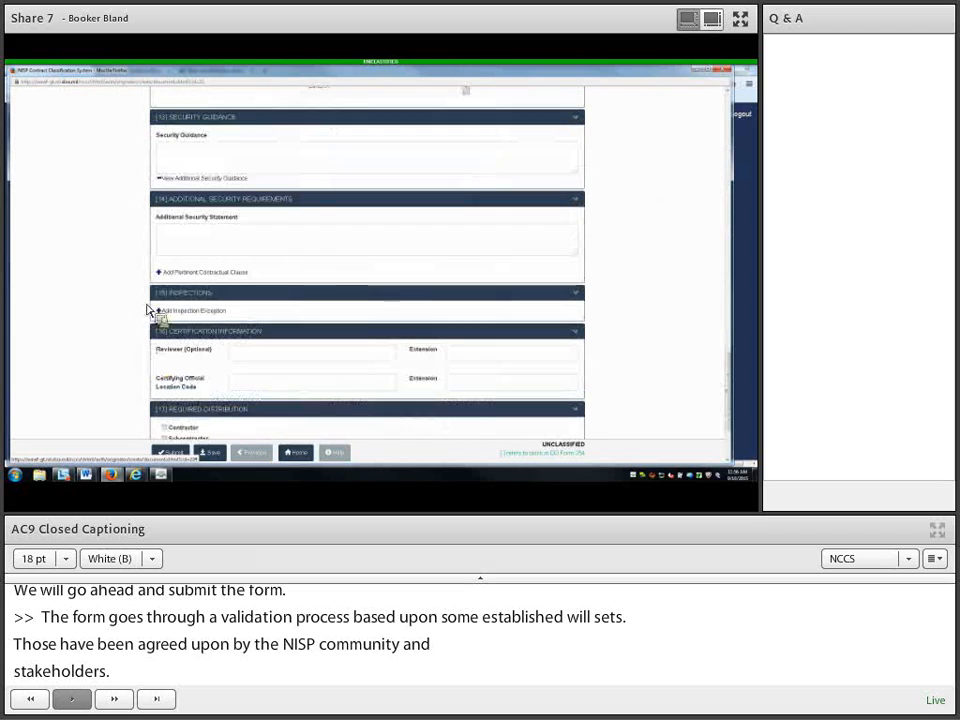
{"action": "scroll", "coordinate": [150, 313], "scroll_direction": "up", "scroll_amount": 1}
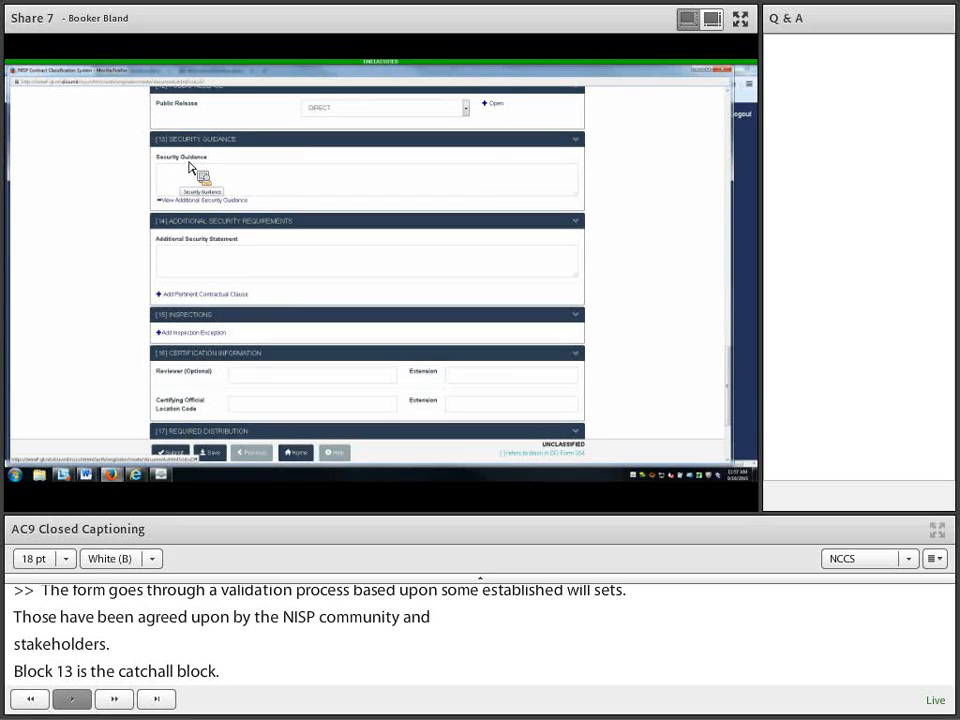
{"action": "left_click_drag", "start_coordinate": [189, 167], "coordinate": [184, 187]}
{"action": "scroll", "coordinate": [120, 379], "scroll_direction": "down", "scroll_amount": 2}
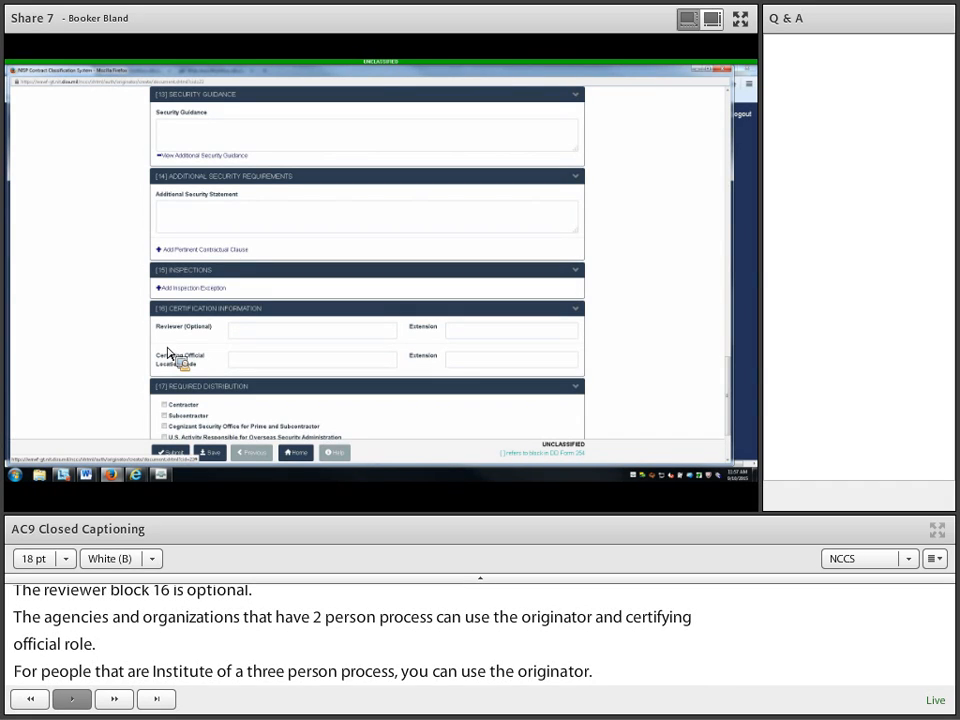
Step: Enter HS0001 as the certifying official's location code in block 16
{"action": "scroll", "coordinate": [186, 360], "scroll_direction": "down", "scroll_amount": 2}
{"action": "left_click", "coordinate": [250, 318]}
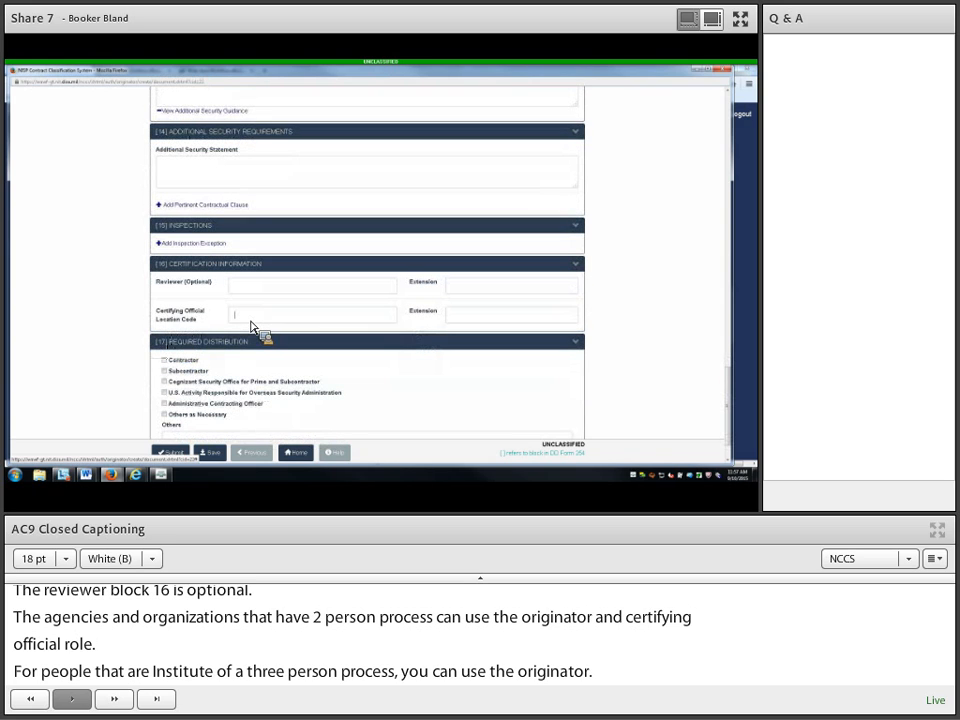
{"action": "type", "text": "HSB"}
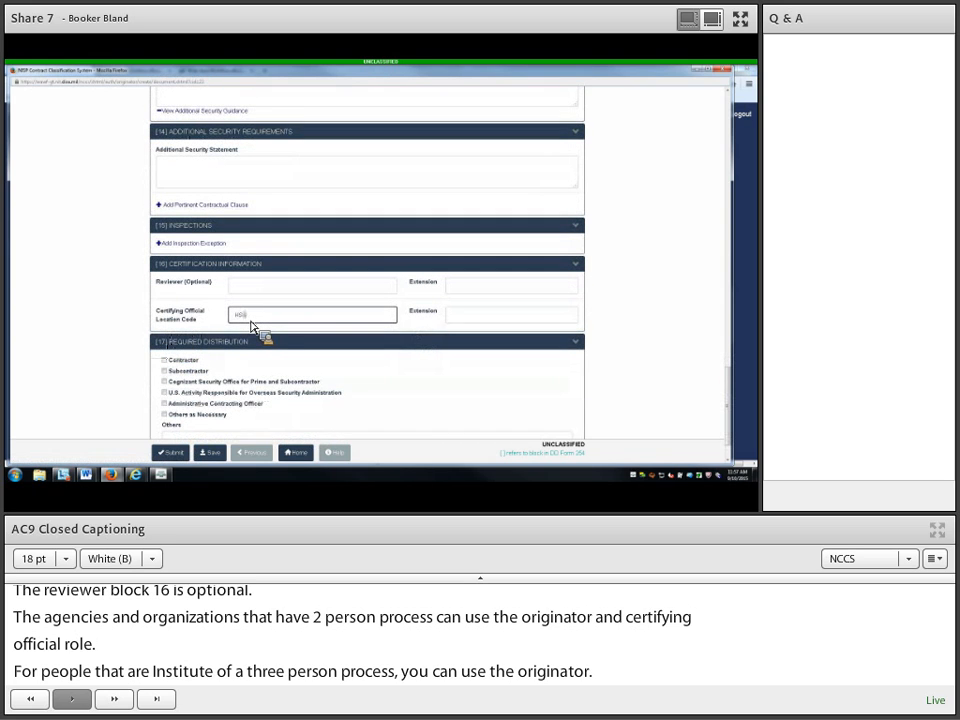
{"action": "type", "text": "081"}
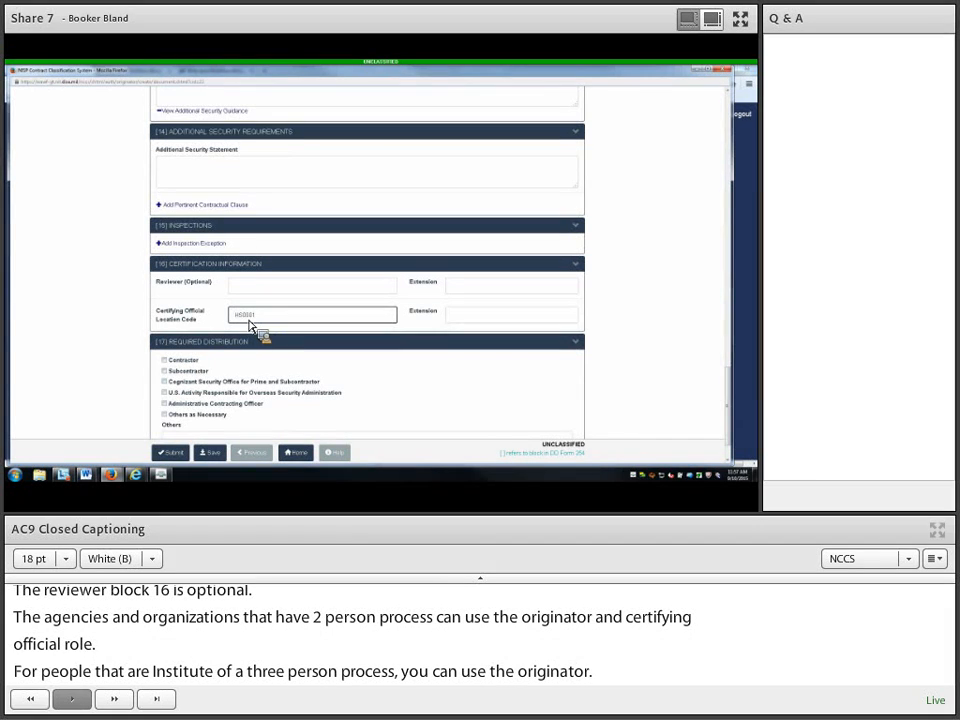
{"action": "left_click", "coordinate": [166, 362]}
Step: Check Contractor, Cognizant Security Office and Others, entering the other recipient's e-mail address
{"action": "left_click", "coordinate": [164, 360]}
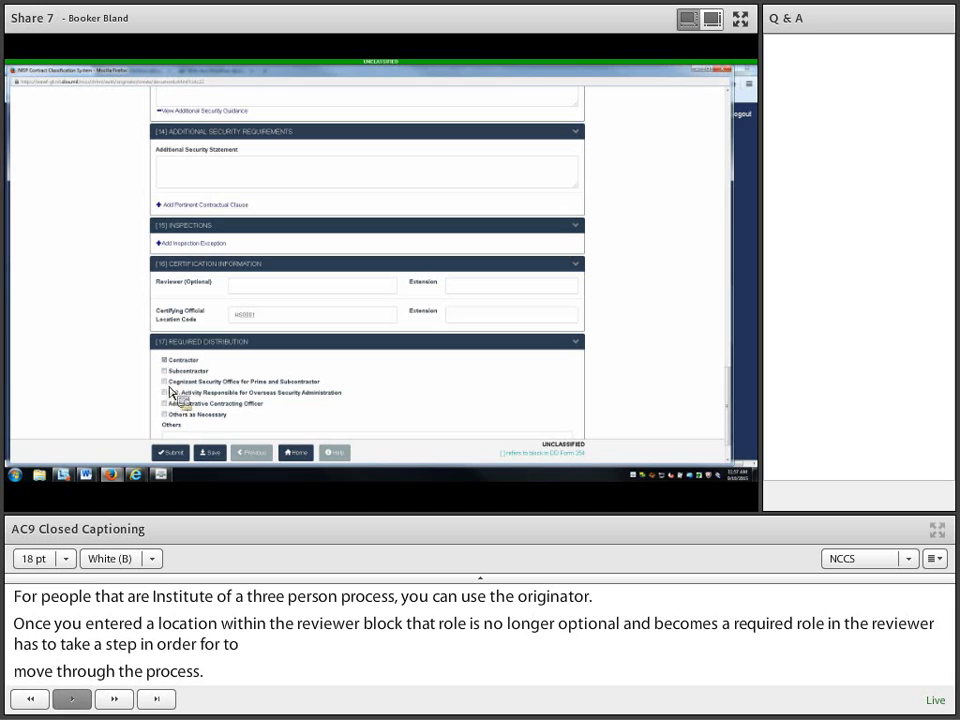
{"action": "left_click", "coordinate": [165, 382]}
{"action": "left_click", "coordinate": [165, 415]}
{"action": "scroll", "coordinate": [228, 414], "scroll_direction": "down", "scroll_amount": 1}
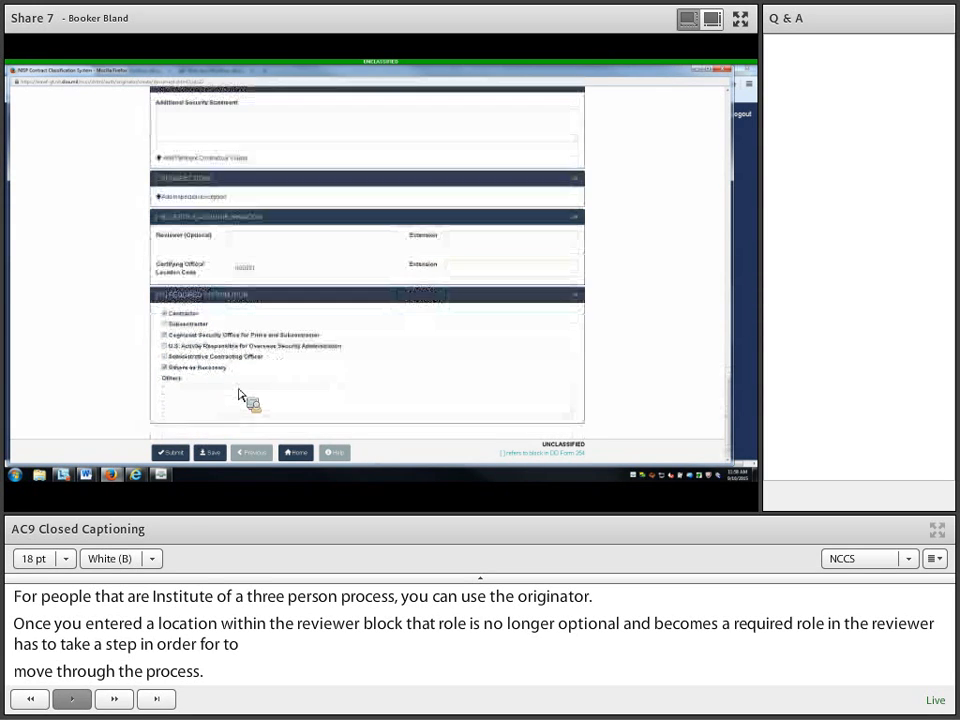
{"action": "left_click", "coordinate": [178, 405]}
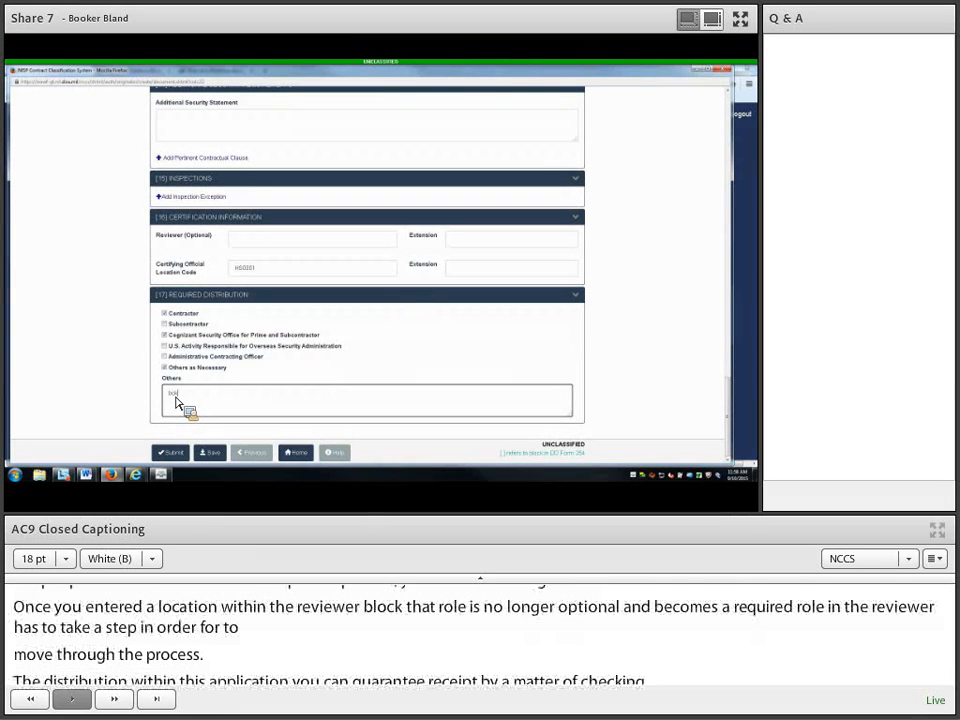
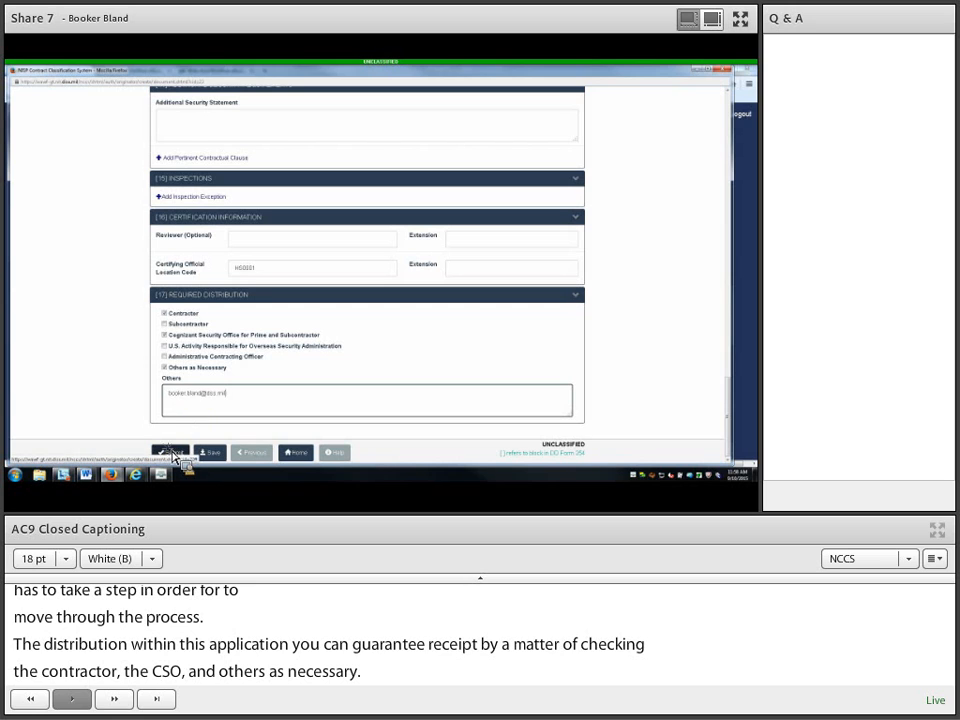
Step: Submit the DD Form 254 and scroll through the flagged validation errors
{"action": "left_click", "coordinate": [180, 453]}
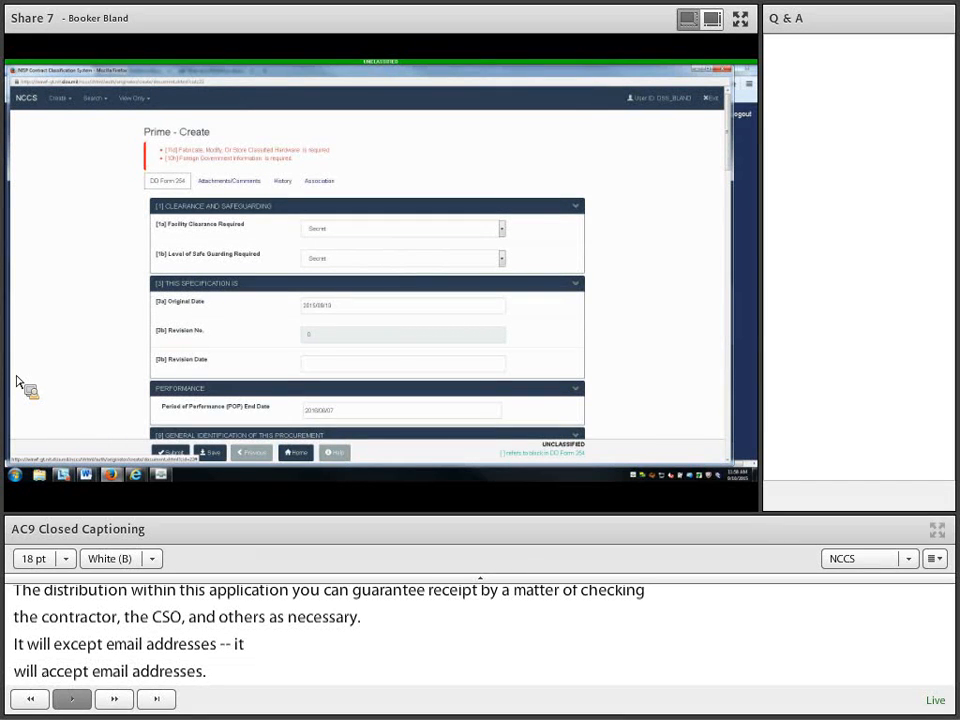
{"action": "scroll", "coordinate": [17, 381], "scroll_direction": "down", "scroll_amount": 2}
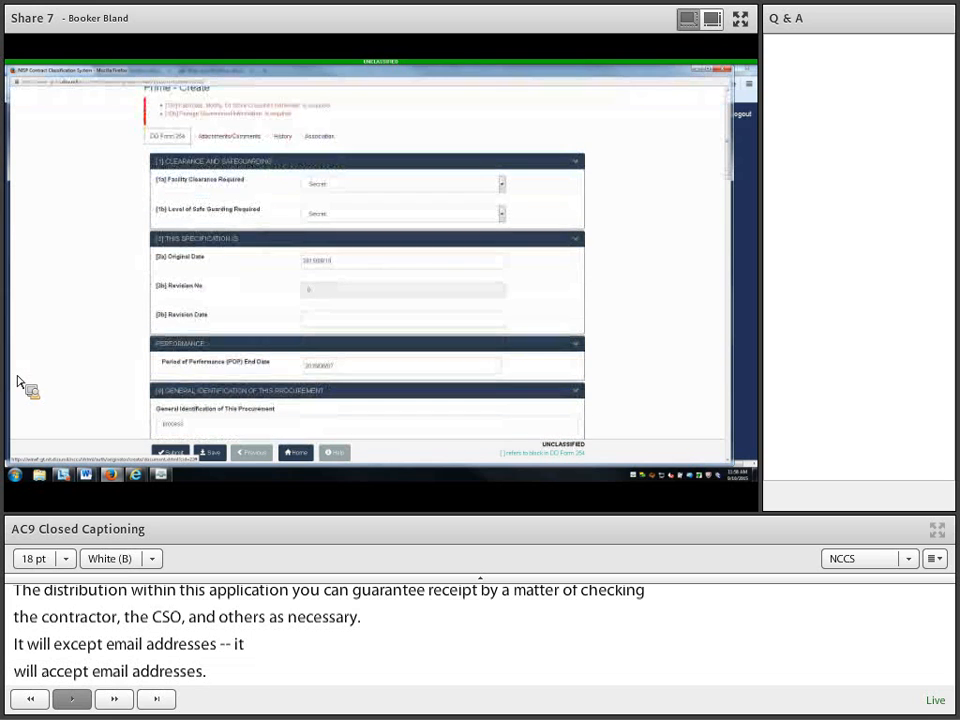
{"action": "scroll", "coordinate": [17, 381], "scroll_direction": "down", "scroll_amount": 2}
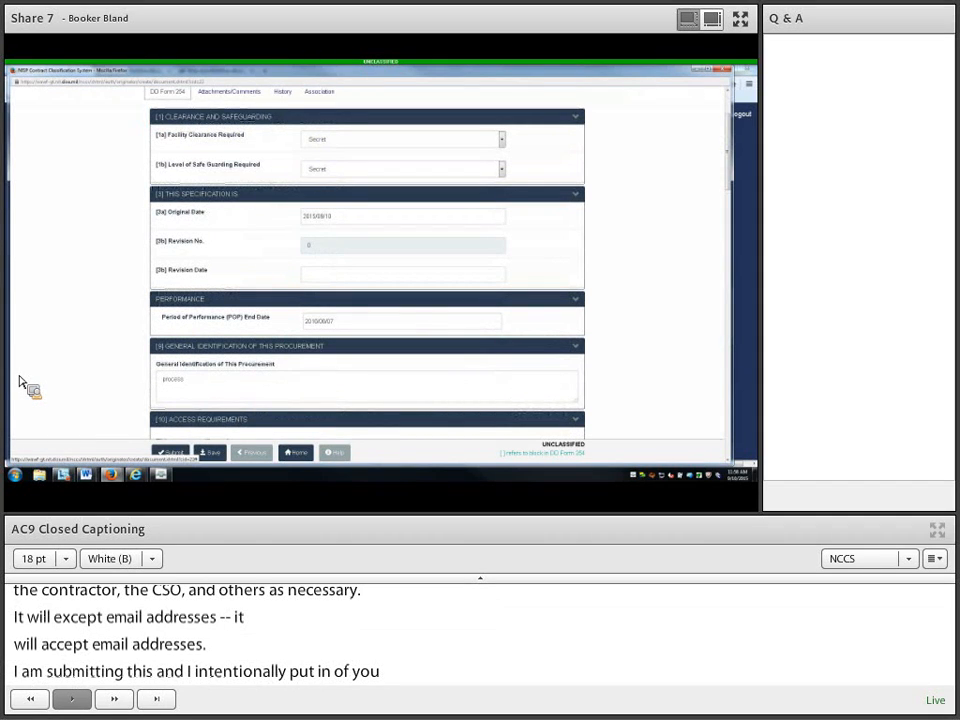
{"action": "scroll", "coordinate": [25, 387], "scroll_direction": "down", "scroll_amount": 2}
{"action": "scroll", "coordinate": [110, 381], "scroll_direction": "down", "scroll_amount": 2}
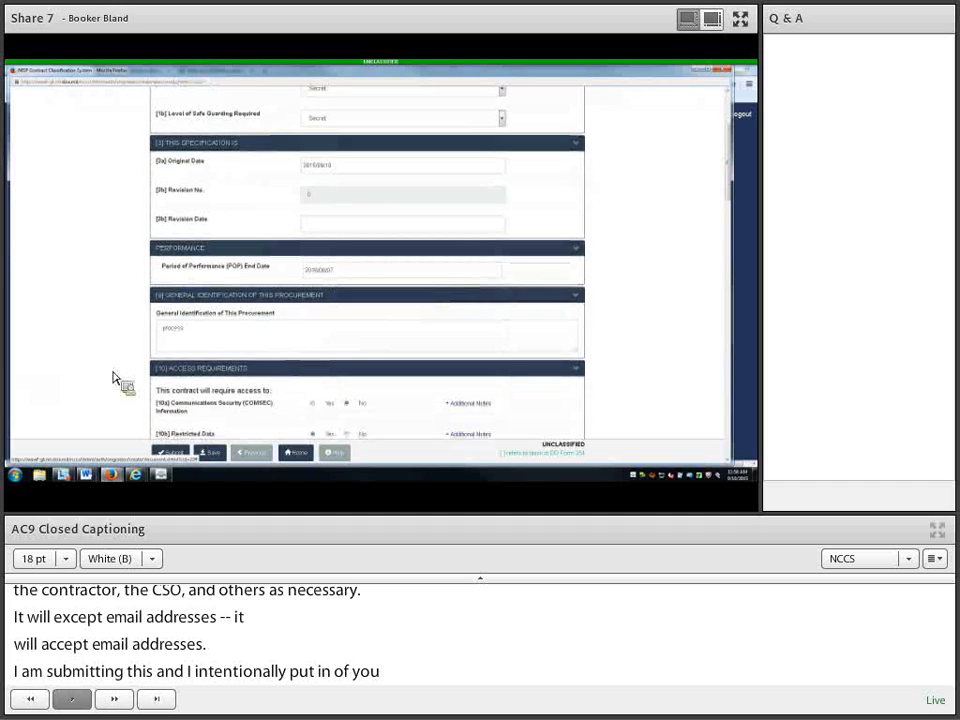
{"action": "scroll", "coordinate": [114, 372], "scroll_direction": "up", "scroll_amount": 5}
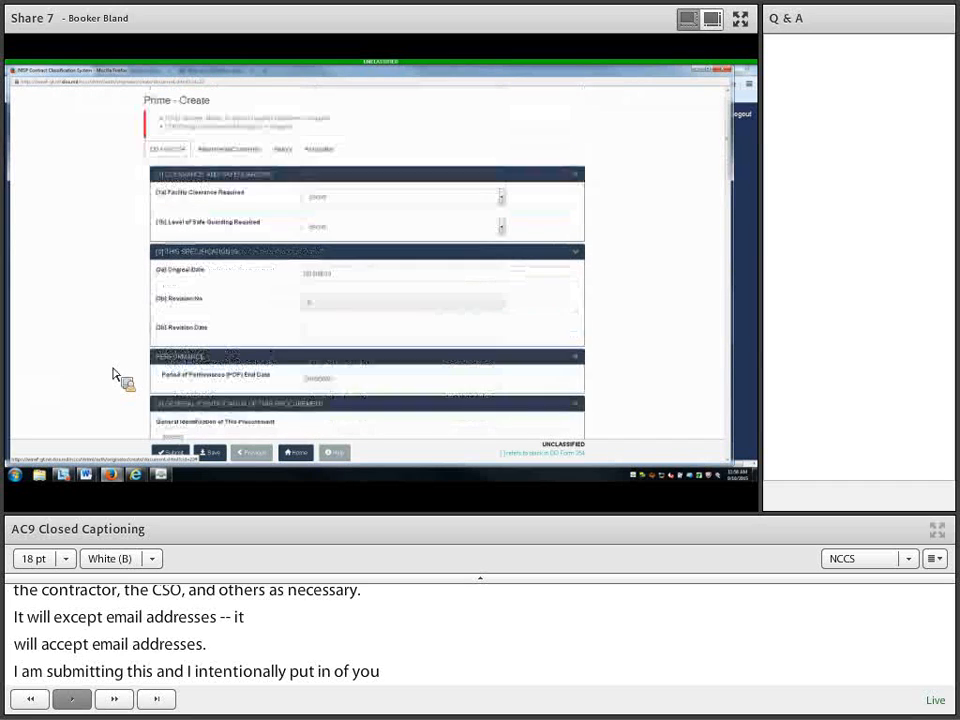
{"action": "scroll", "coordinate": [115, 370], "scroll_direction": "down", "scroll_amount": 5}
{"action": "scroll", "coordinate": [114, 372], "scroll_direction": "down", "scroll_amount": 10}
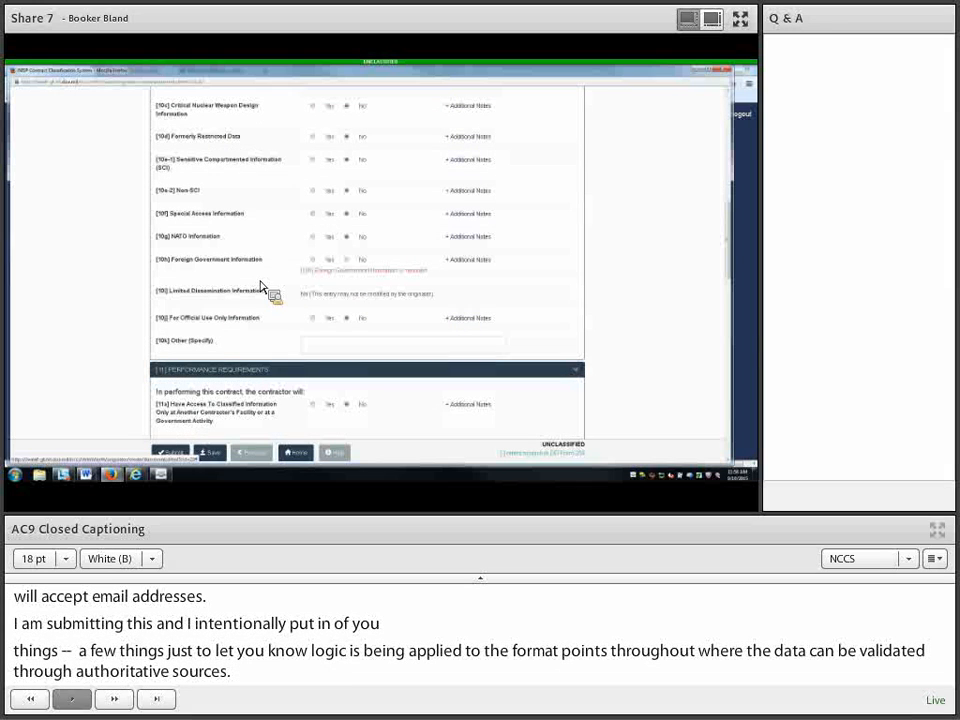
Step: Answer No for 10h foreign government information and 11d classified hardware fabrication, then resubmit
{"action": "left_click", "coordinate": [346, 260]}
{"action": "scroll", "coordinate": [352, 270], "scroll_direction": "down", "scroll_amount": 6}
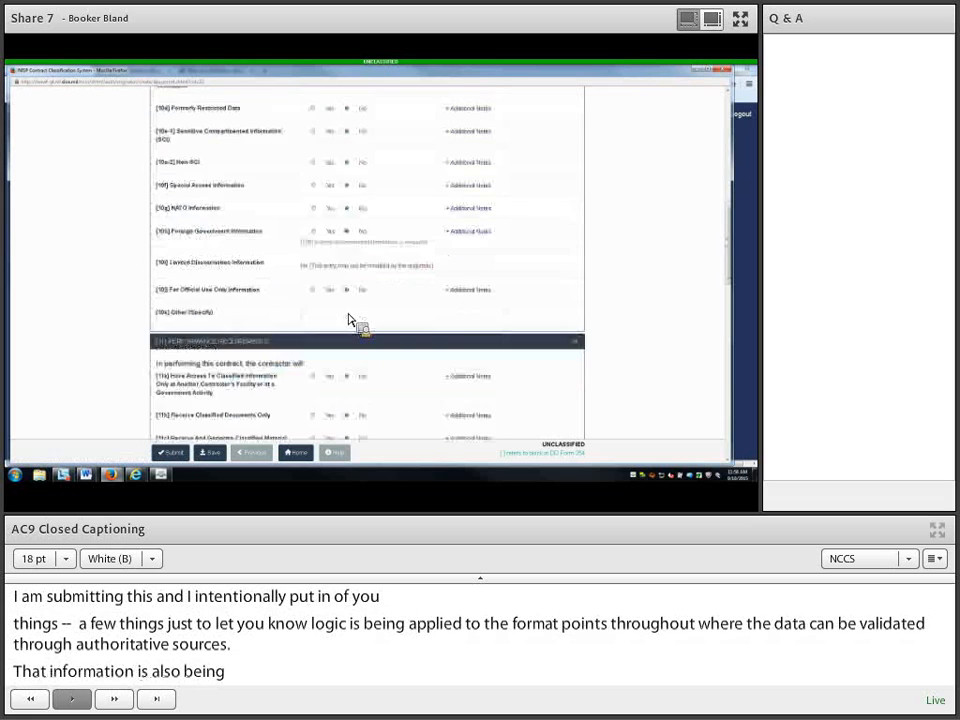
{"action": "left_click", "coordinate": [349, 312]}
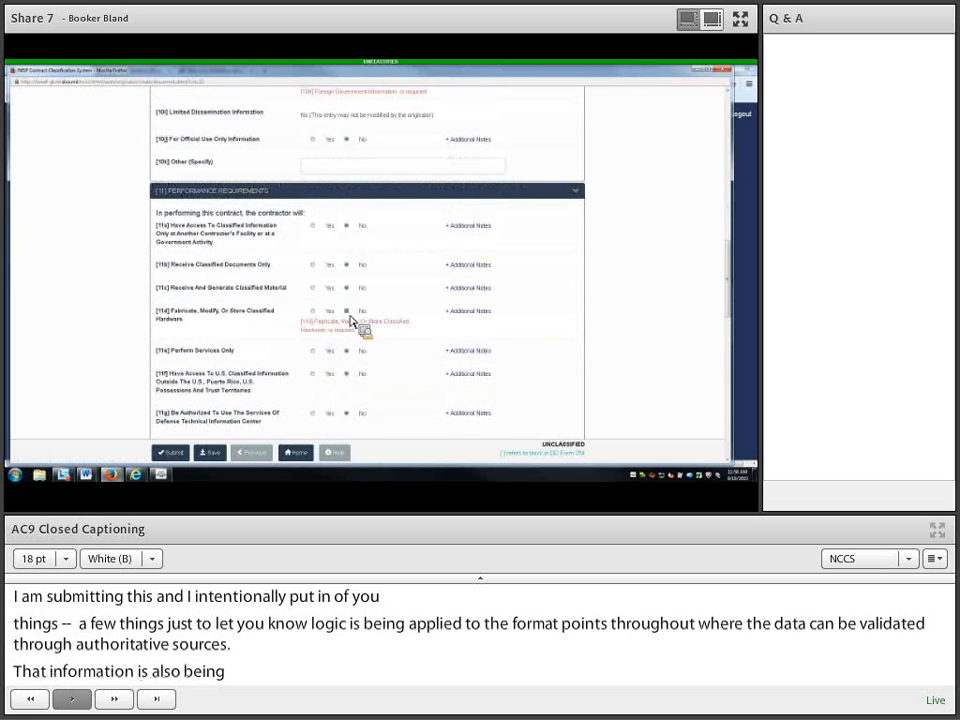
{"action": "scroll", "coordinate": [356, 352], "scroll_direction": "down", "scroll_amount": 6}
{"action": "left_click", "coordinate": [180, 452]}
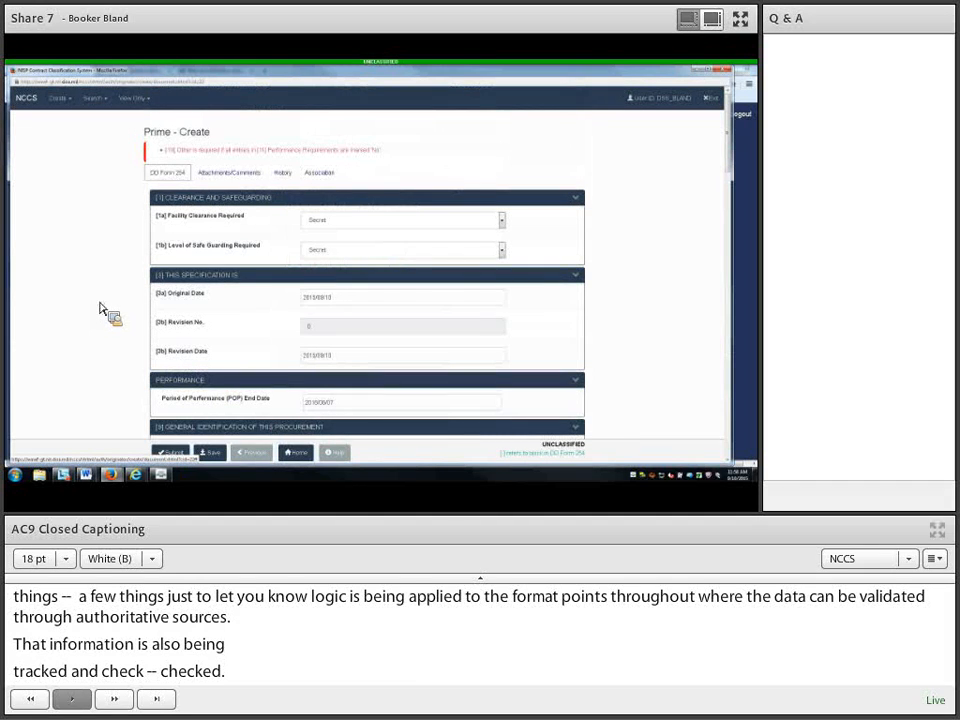
Step: Change 11b to Yes, resubmit, and accept the Facility Clearance Request prompt
{"action": "scroll", "coordinate": [98, 308], "scroll_direction": "down", "scroll_amount": 3}
{"action": "scroll", "coordinate": [98, 308], "scroll_direction": "up", "scroll_amount": 1}
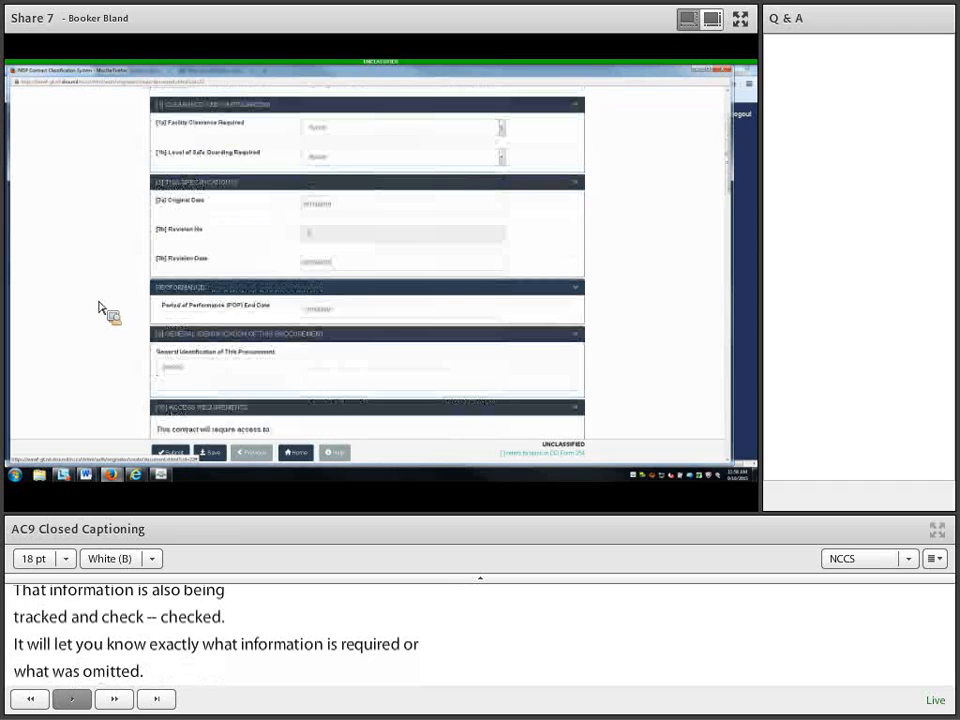
{"action": "scroll", "coordinate": [96, 305], "scroll_direction": "up", "scroll_amount": 2}
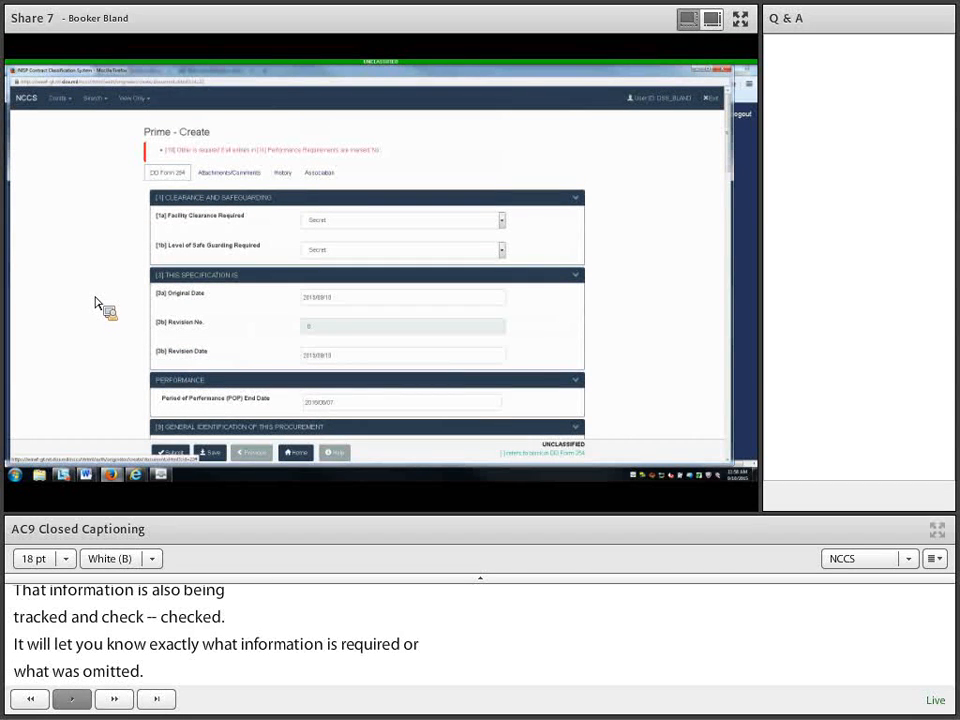
{"action": "scroll", "coordinate": [296, 354], "scroll_direction": "down", "scroll_amount": 12}
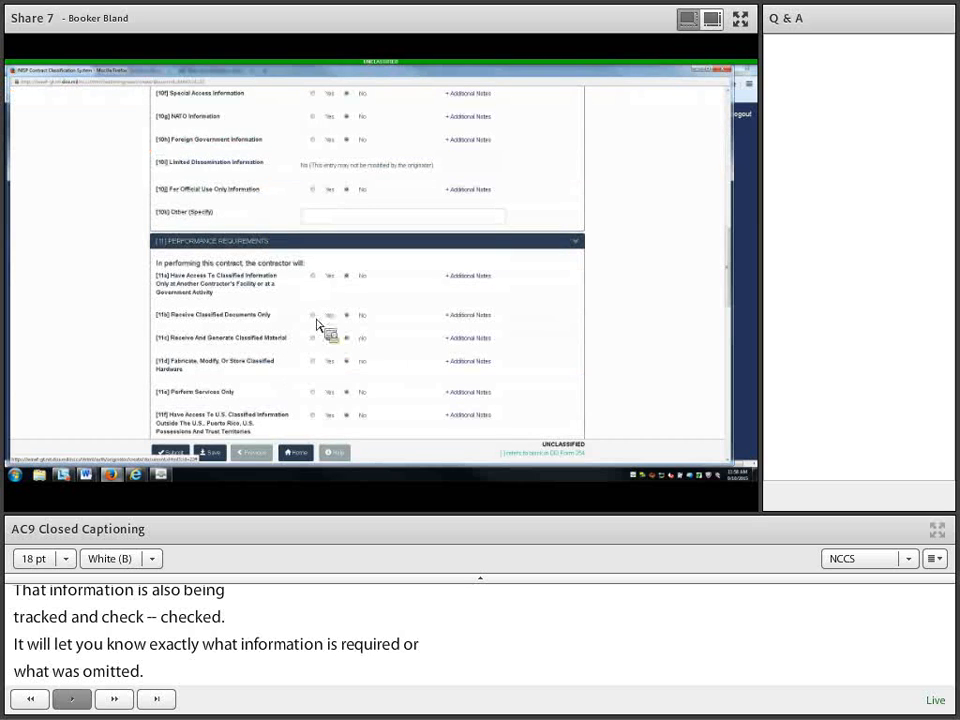
{"action": "left_click", "coordinate": [313, 315]}
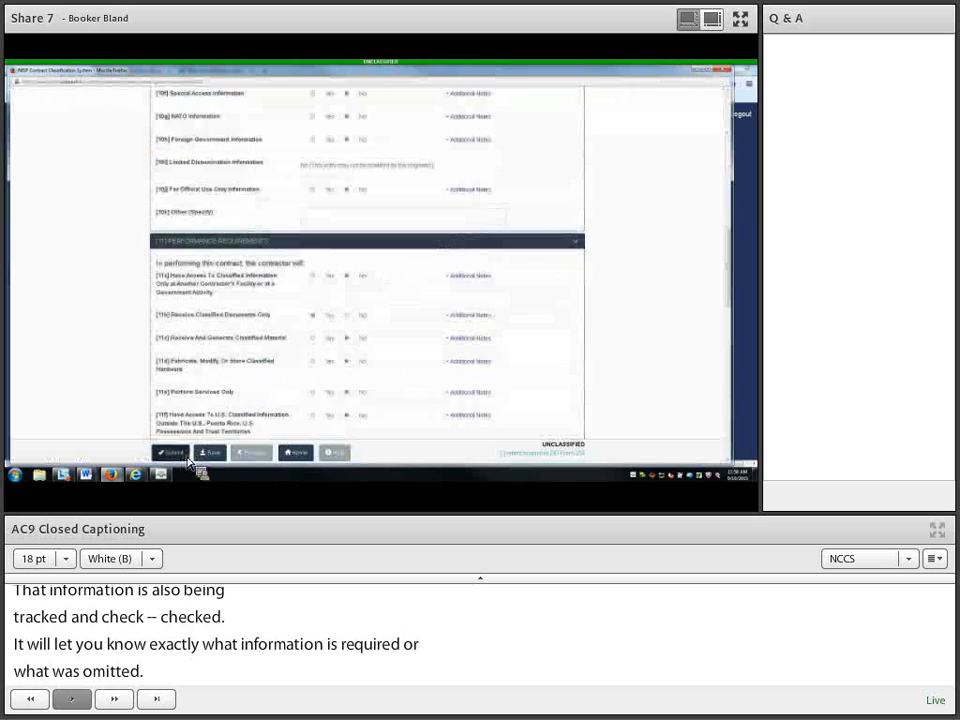
{"action": "left_click", "coordinate": [184, 453]}
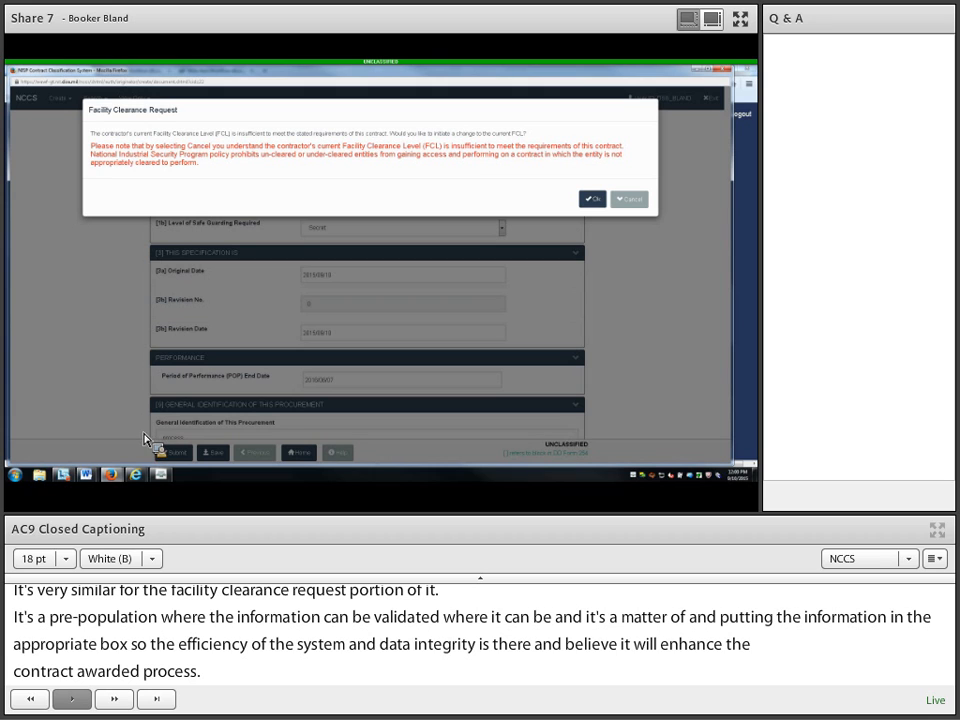
{"action": "left_click", "coordinate": [594, 199]}
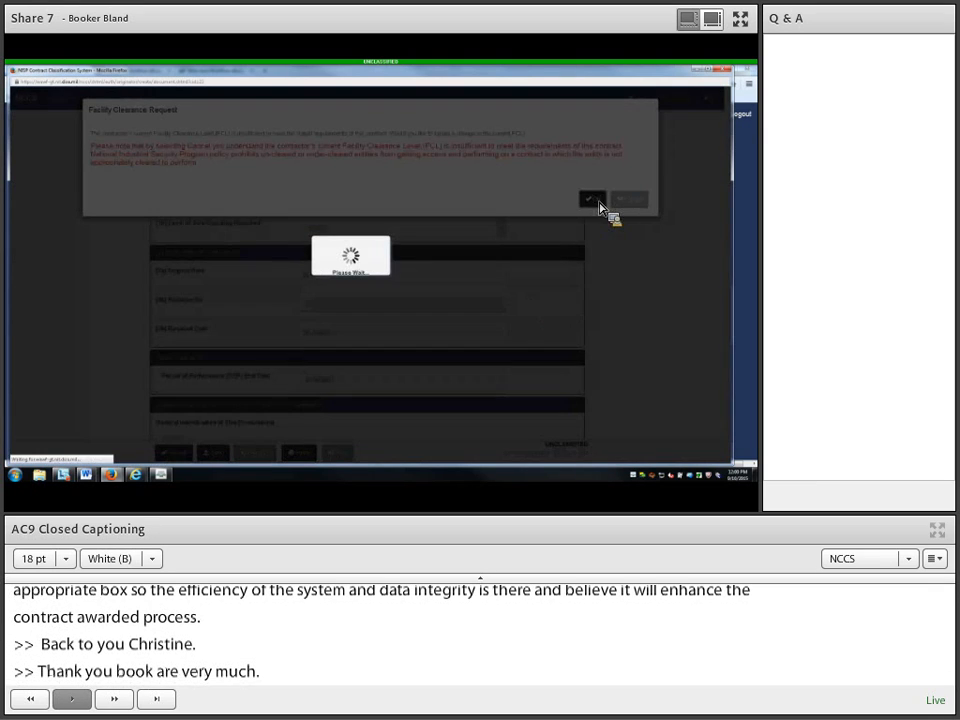